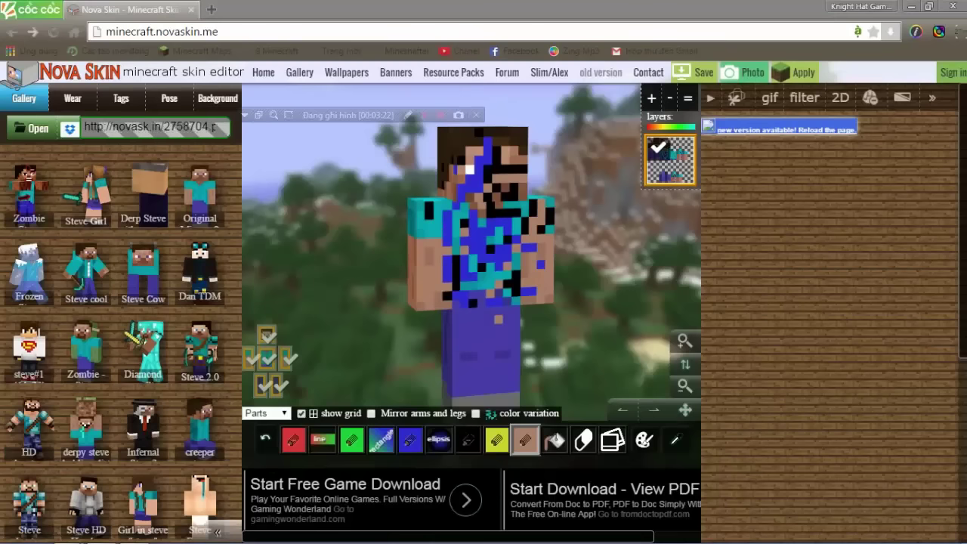
Open the save dialog for the painted skin to get its skin image file
left_click_drag(348, 114, 364, 11)
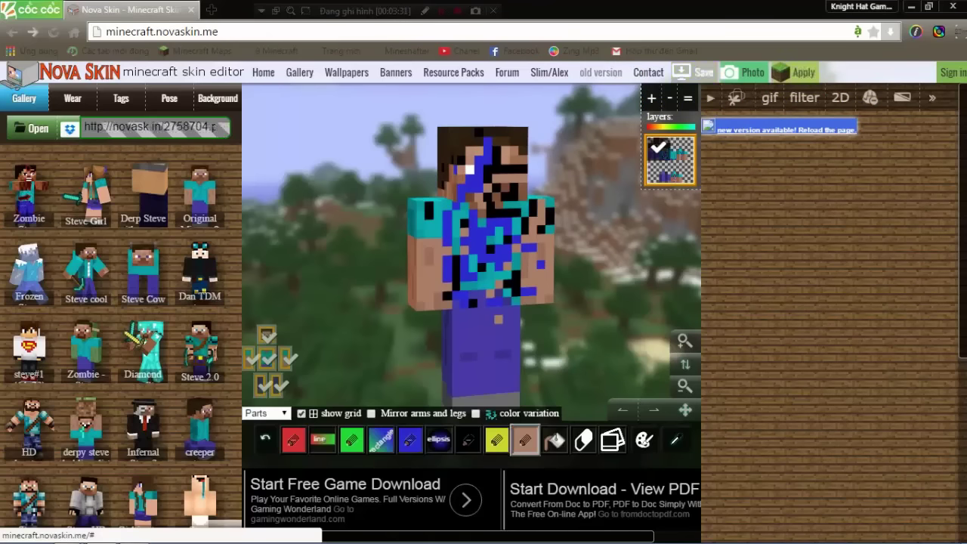
left_click(693, 72)
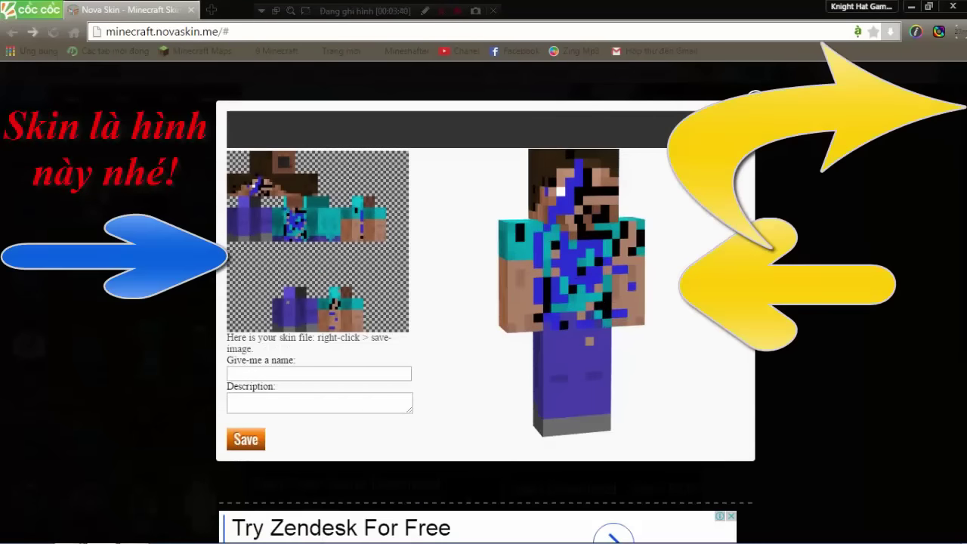
right_click(297, 209)
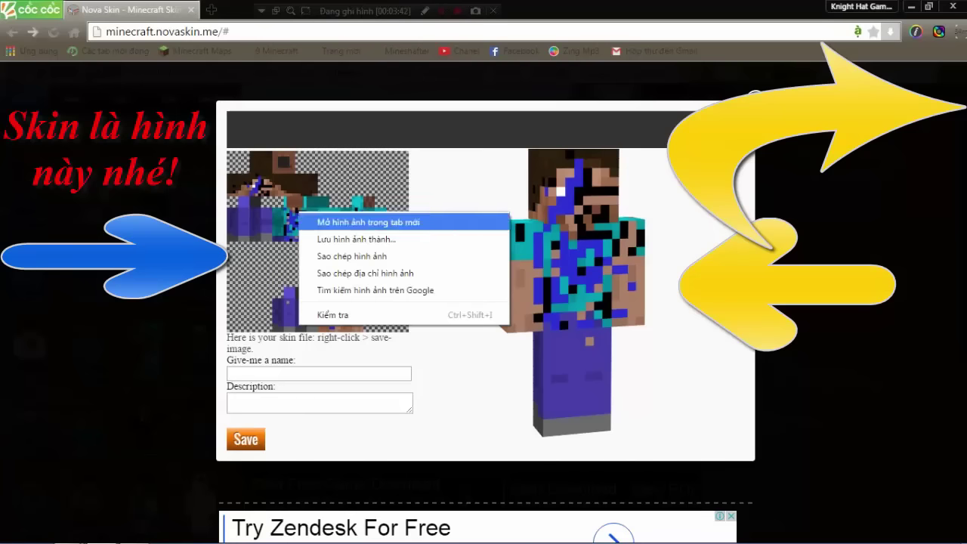
key("Escape")
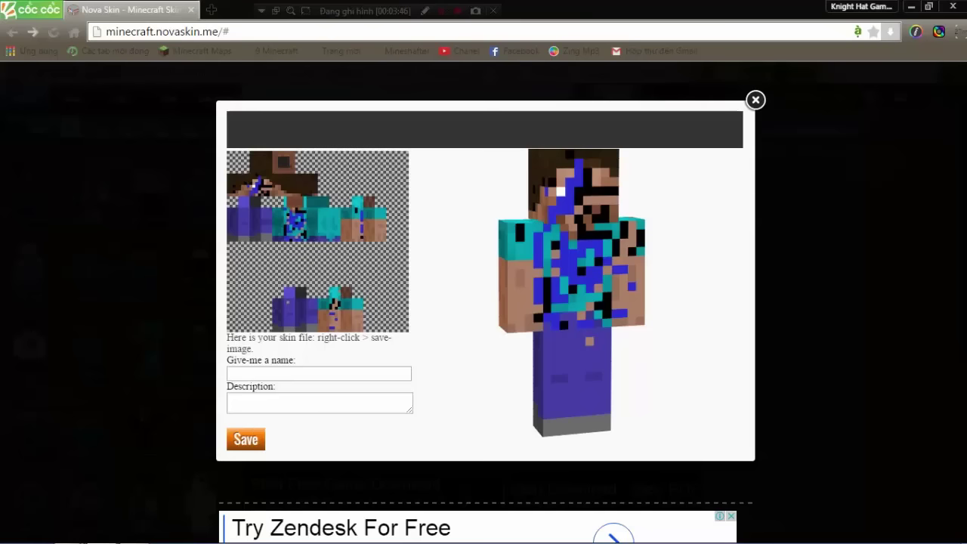
Save the skin image to the Desktop as a PNG named steve
right_click(273, 209)
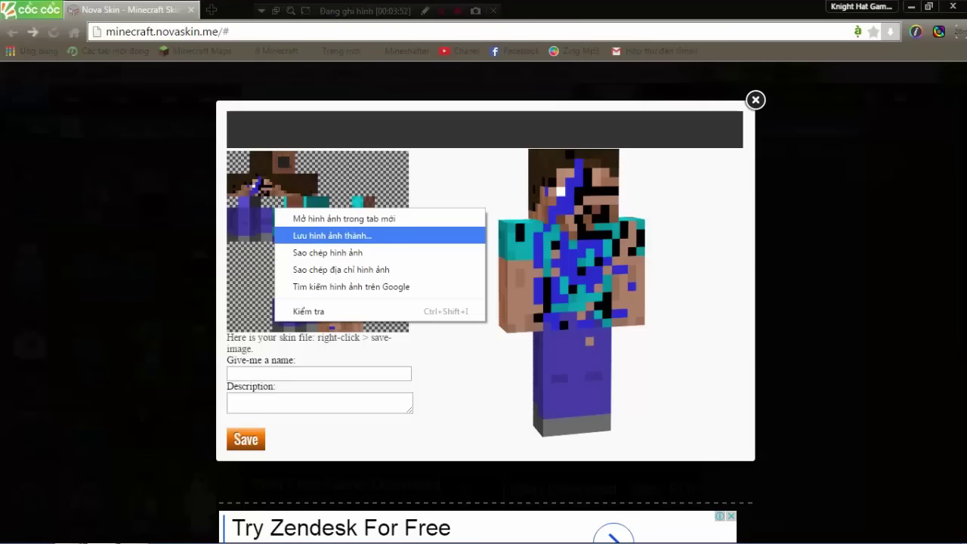
left_click(333, 235)
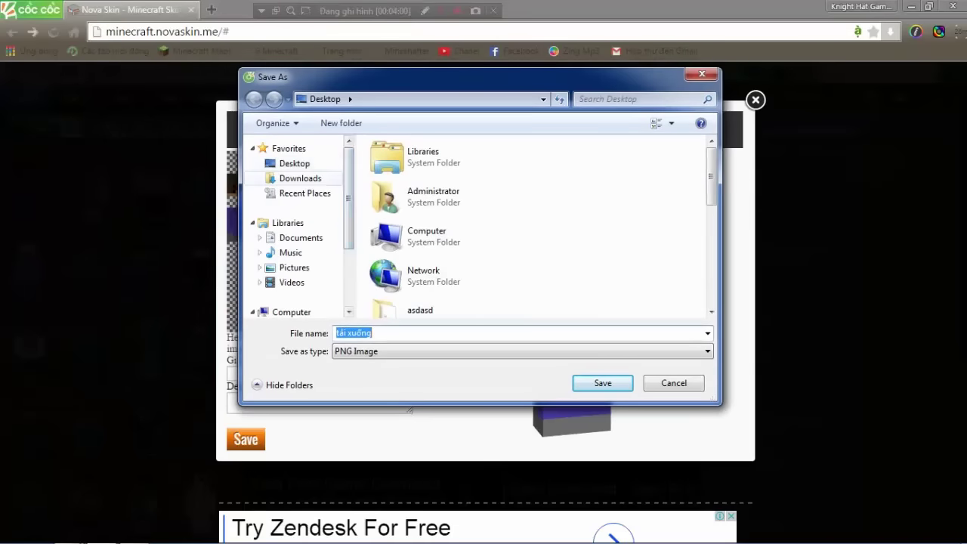
left_click(300, 178)
left_click(294, 164)
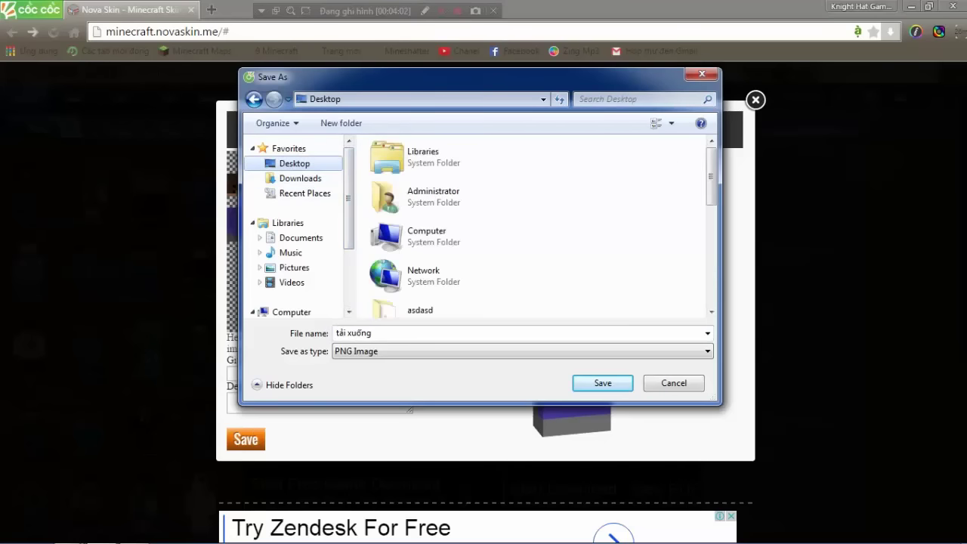
left_click(446, 333)
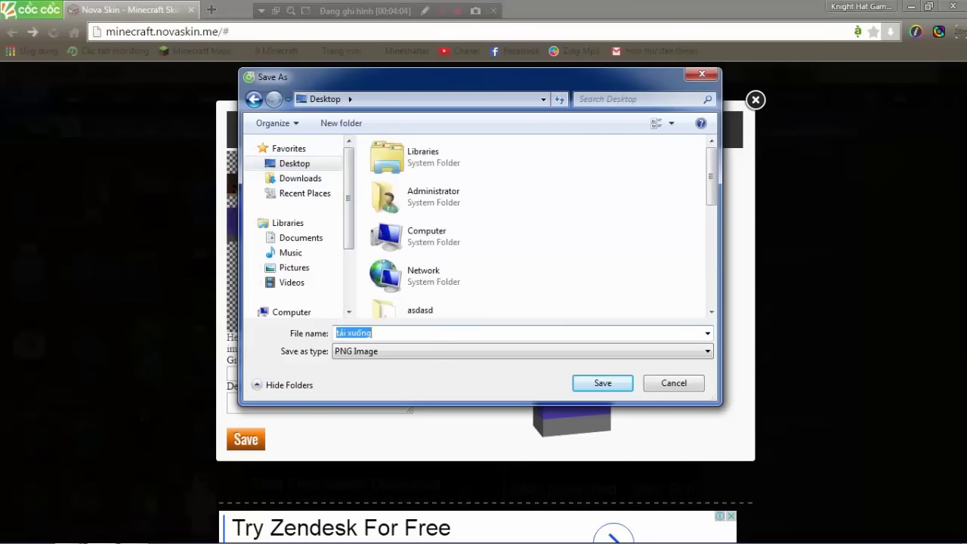
type("steve")
key("Return")
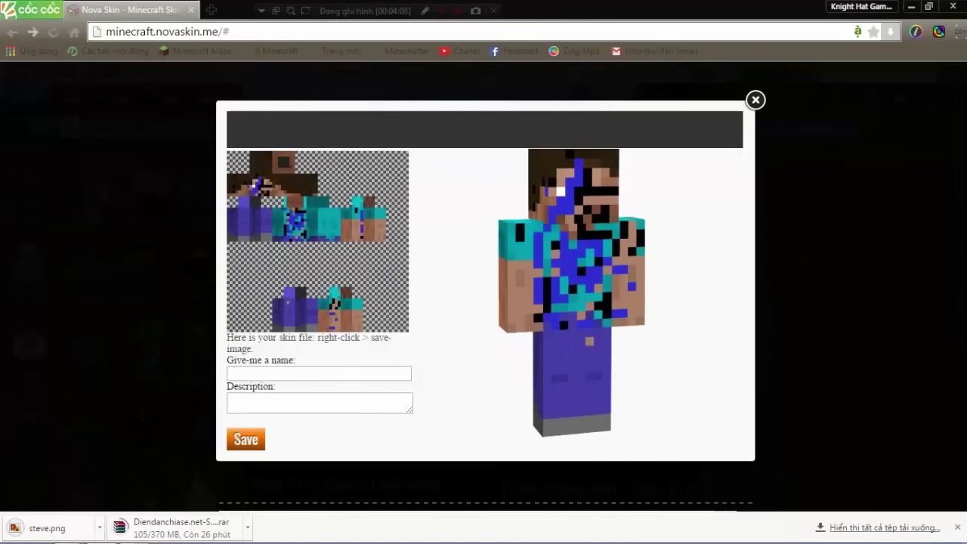
Locate the downloaded steve image in its Desktop folder and place it in the Programs (E:) drive
left_click(143, 527)
left_click(193, 479)
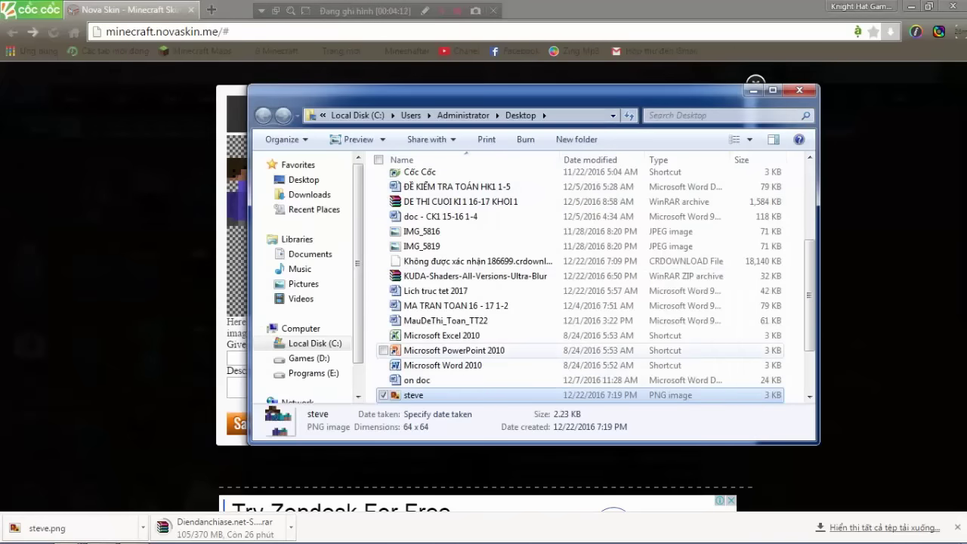
left_click(799, 90)
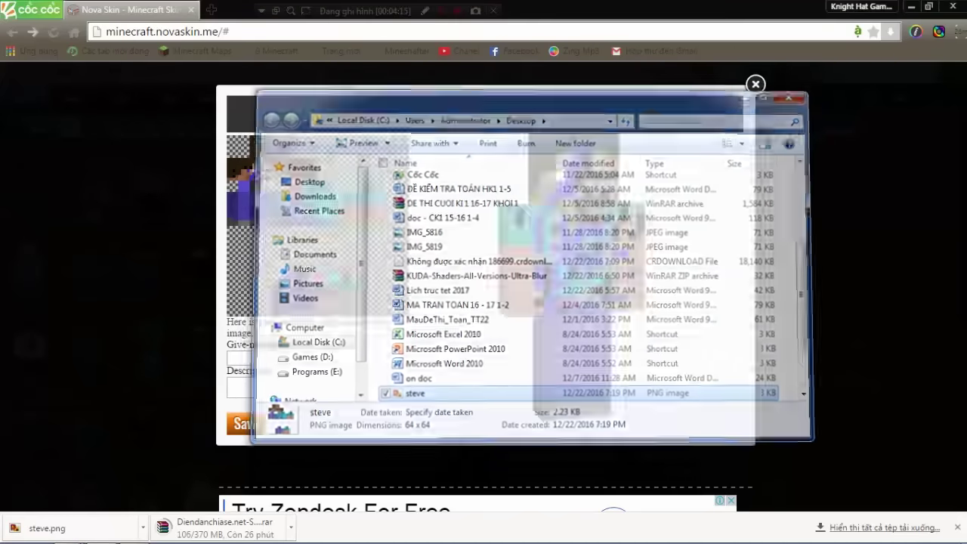
mouse_move(66, 534)
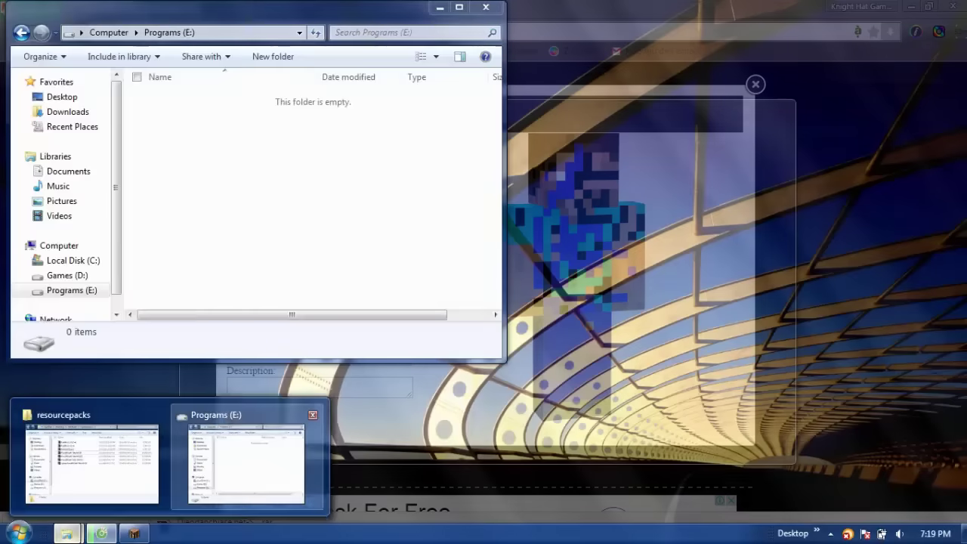
left_click(249, 460)
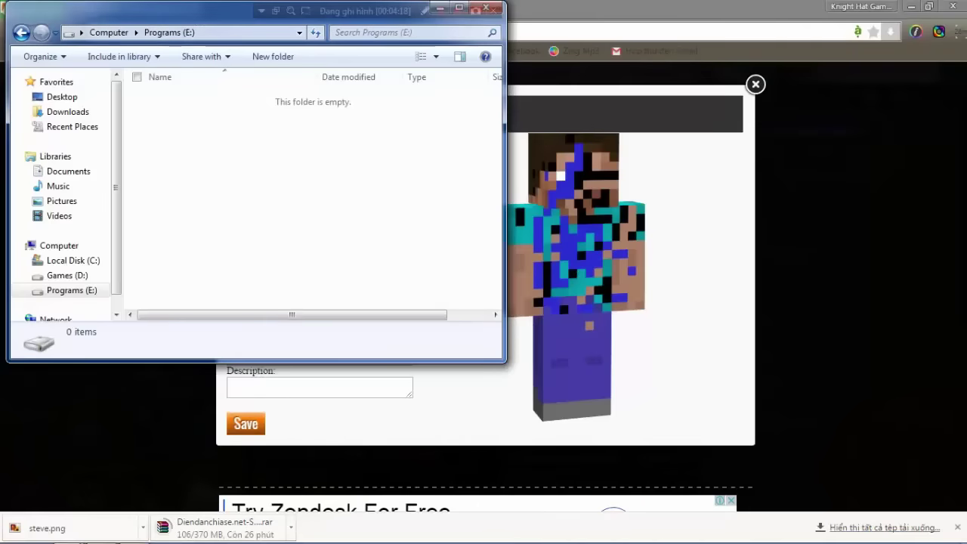
key("ctrl+v")
left_click_drag(226, 10, 523, 84)
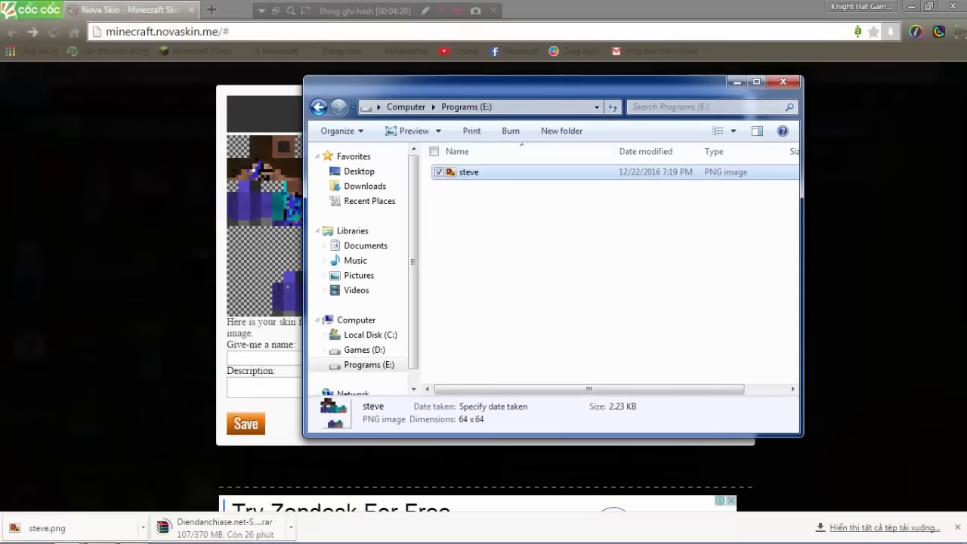
Bring up the open resourcepacks folder window and place it over the Programs (E:) window
mouse_move(66, 533)
left_click(87, 461)
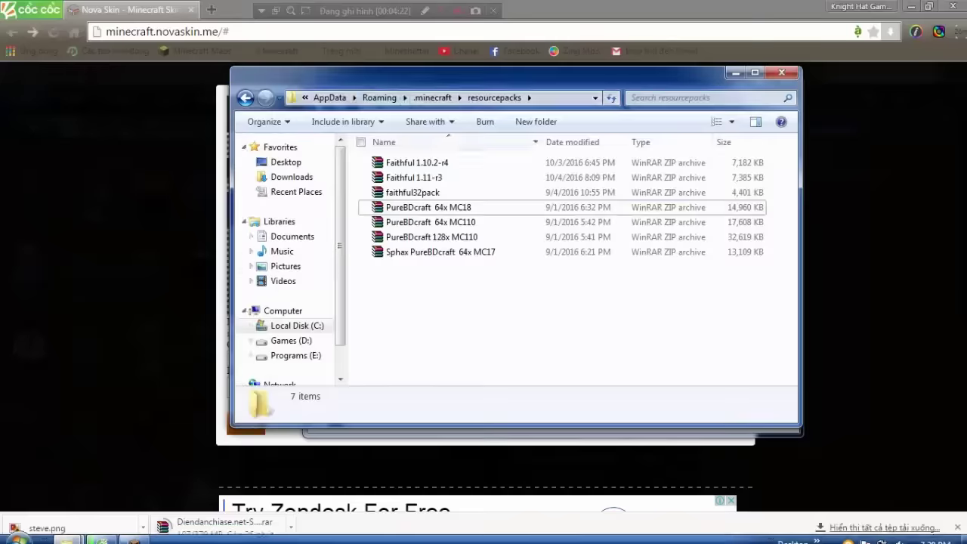
left_click_drag(416, 74, 490, 82)
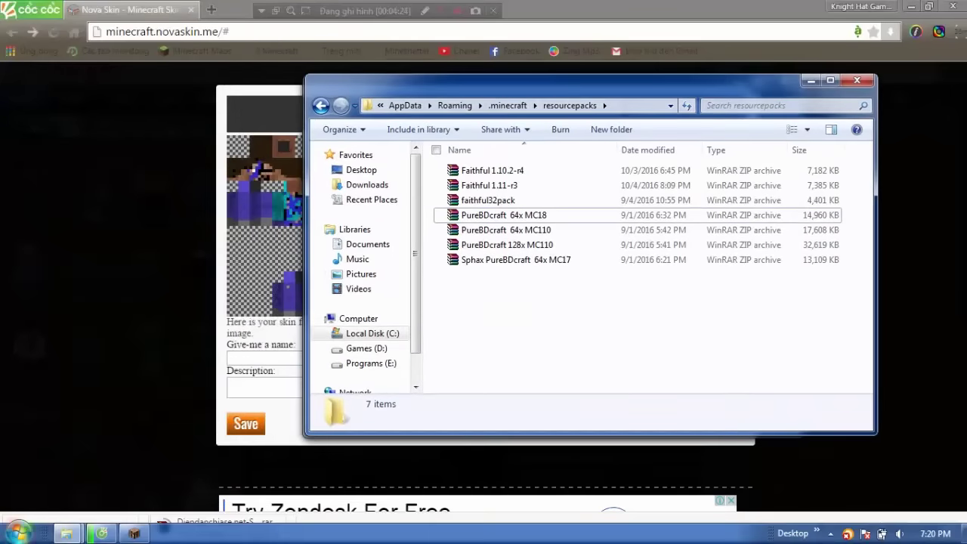
Open the AppData Roaming folder by running %appdata% in Run, and close that folder window again
left_click(18, 533)
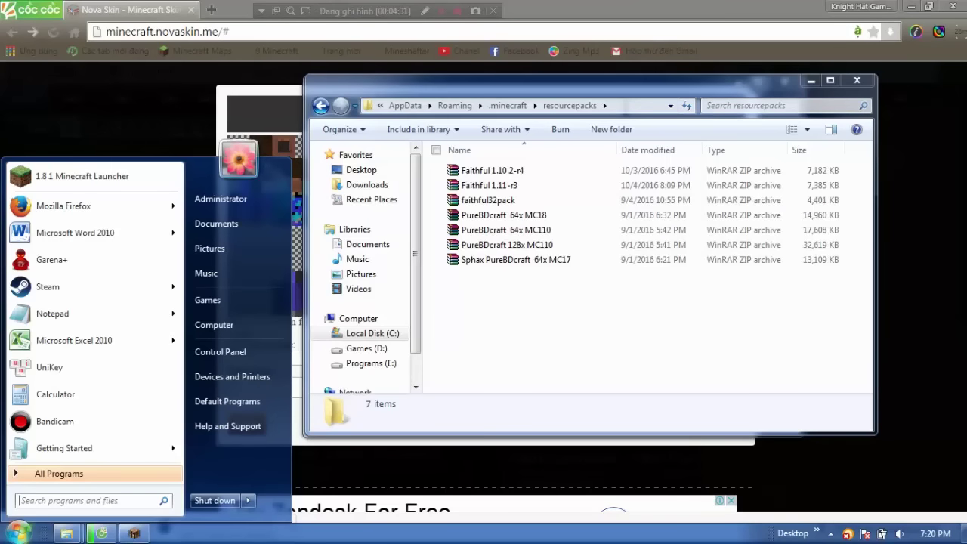
type("run")
key("BackSpace")
key("BackSpace")
key("BackSpace")
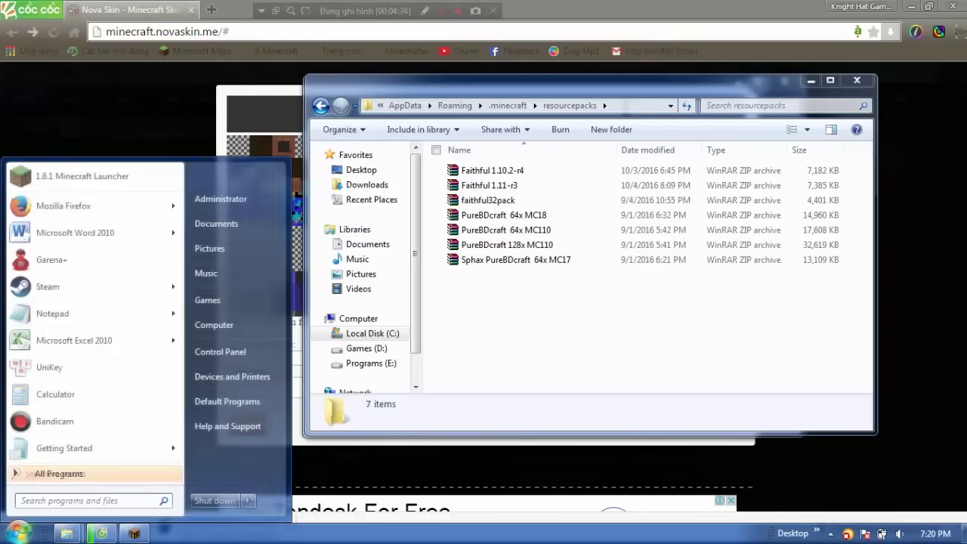
type("run")
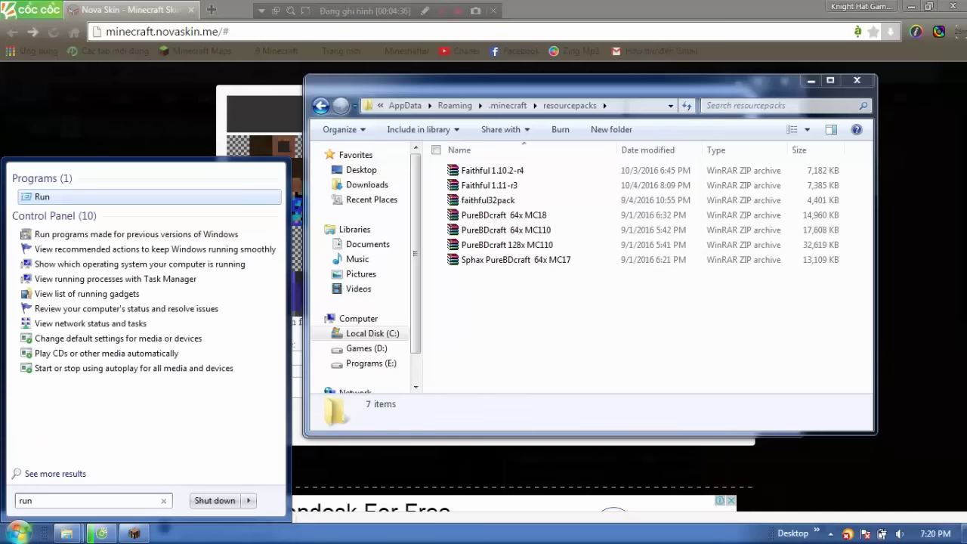
key("Return")
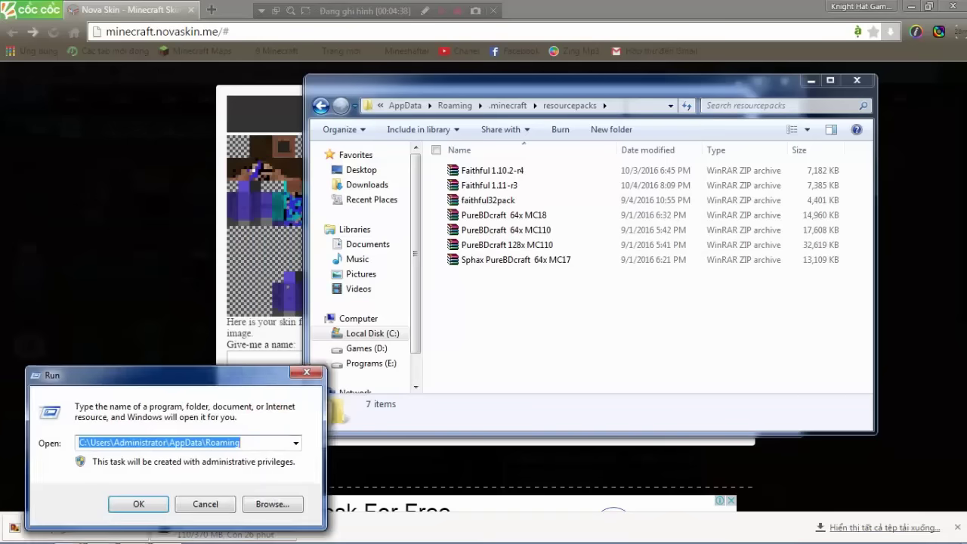
key("BackSpace")
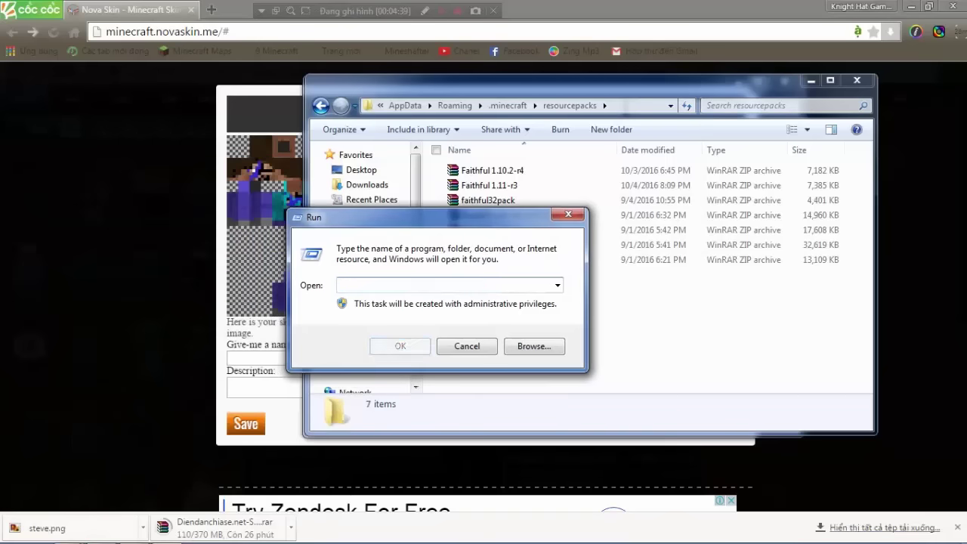
type("%appdata%")
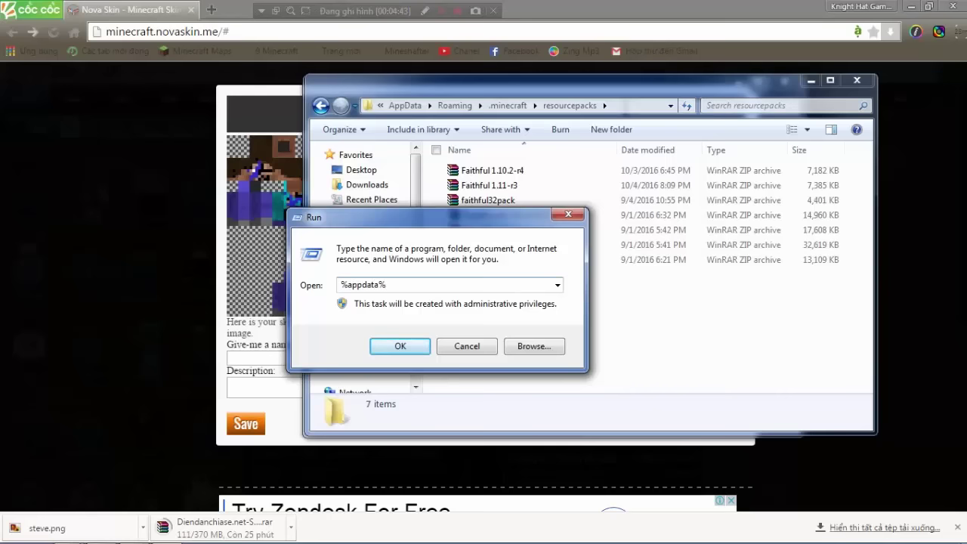
key("Return")
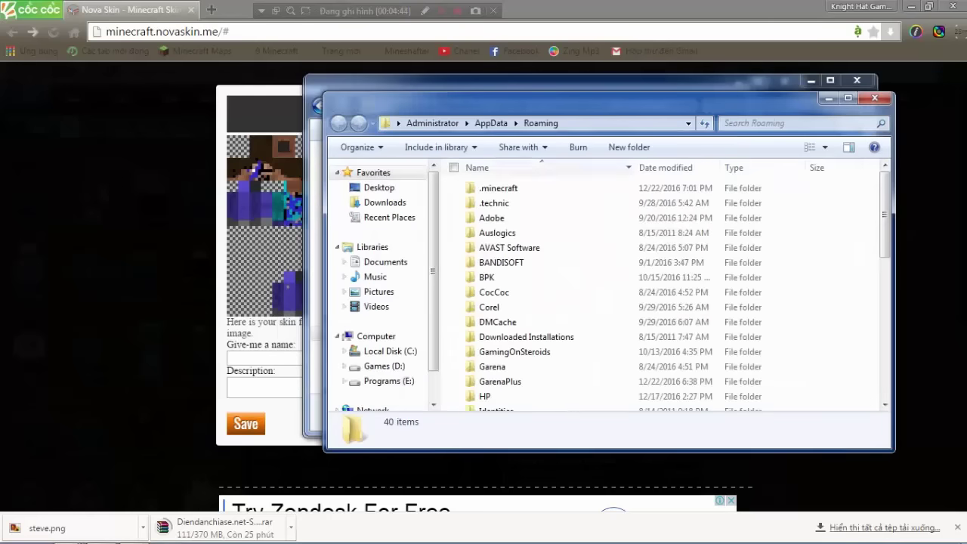
left_click(498, 188)
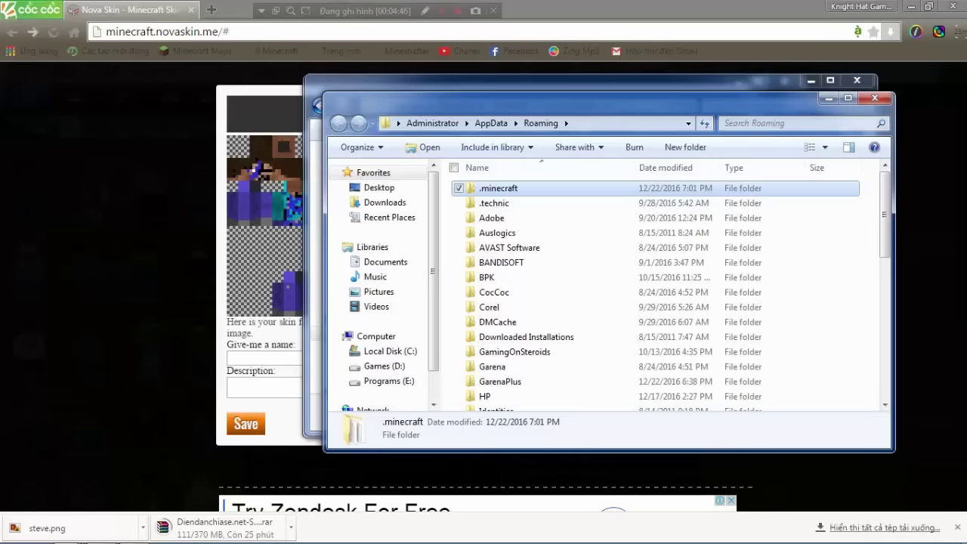
left_click(874, 98)
Navigate the resourcepacks window to the AppData Roaming folder using the %appdata% path
left_click_drag(627, 82, 647, 111)
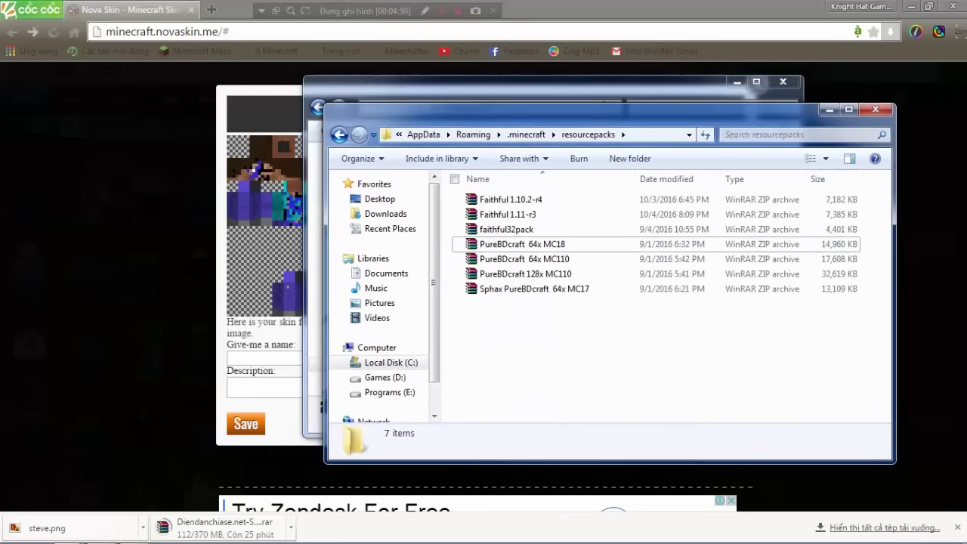
left_click(656, 135)
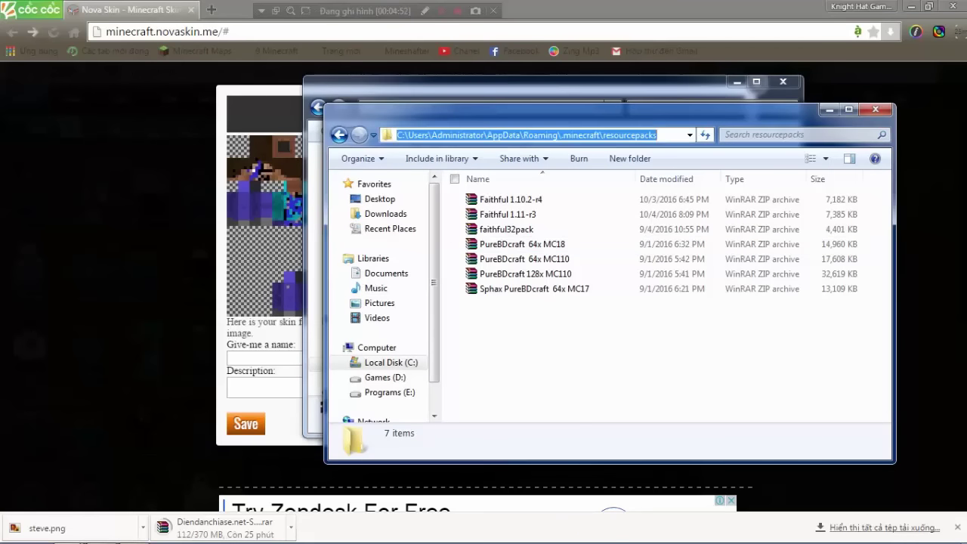
type("%ap")
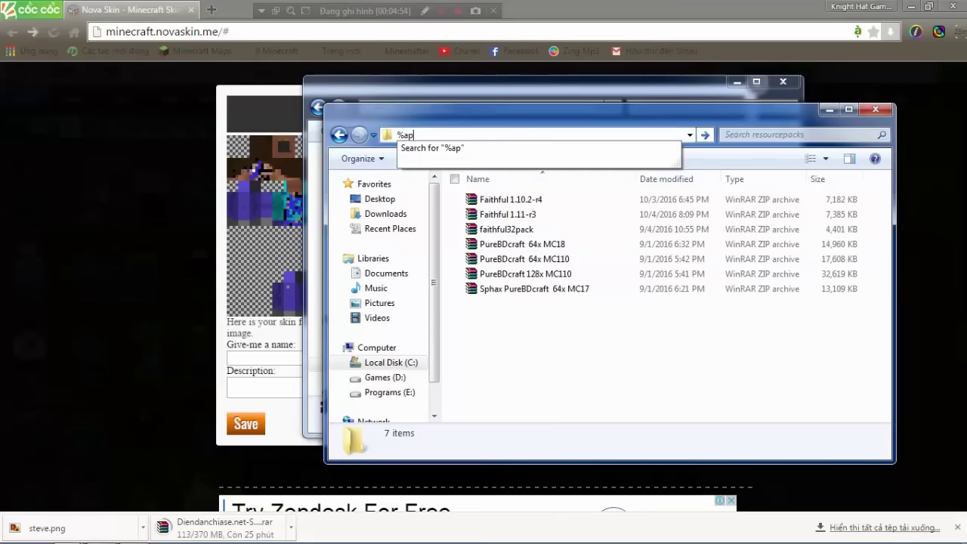
type("pdata$")
key("Return")
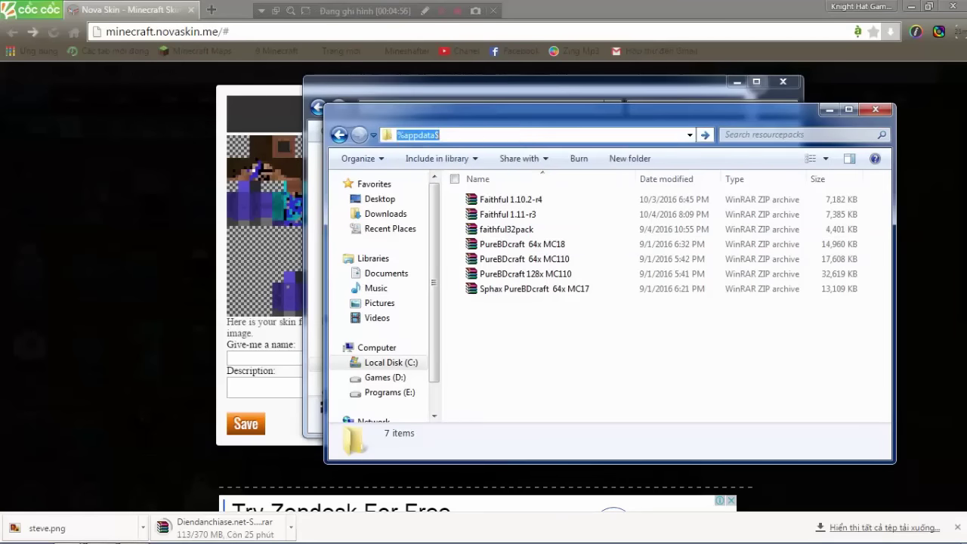
key("Return")
key("BackSpace")
key("Return")
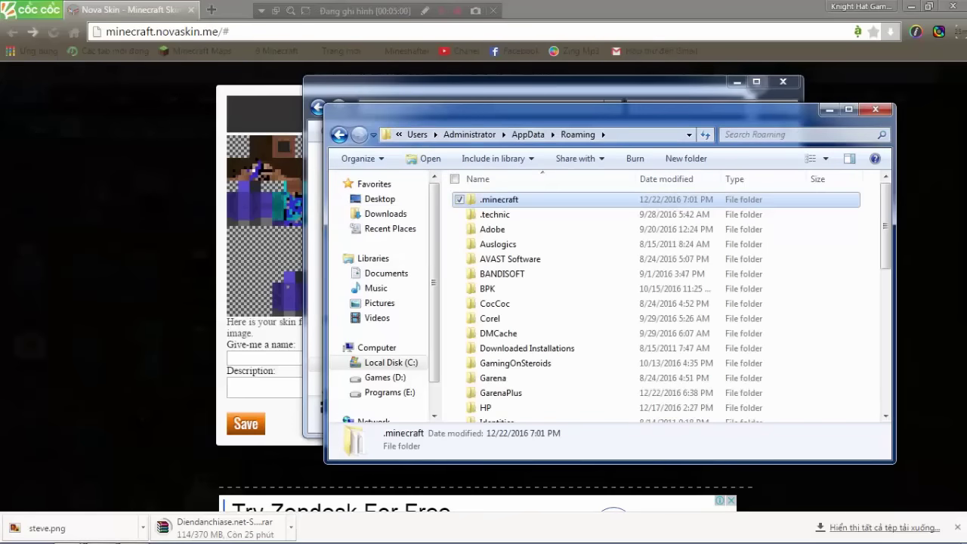
Open the .minecraft folder and go into its resourcepacks folder
key("Return")
scroll(517, 287, "down", 3)
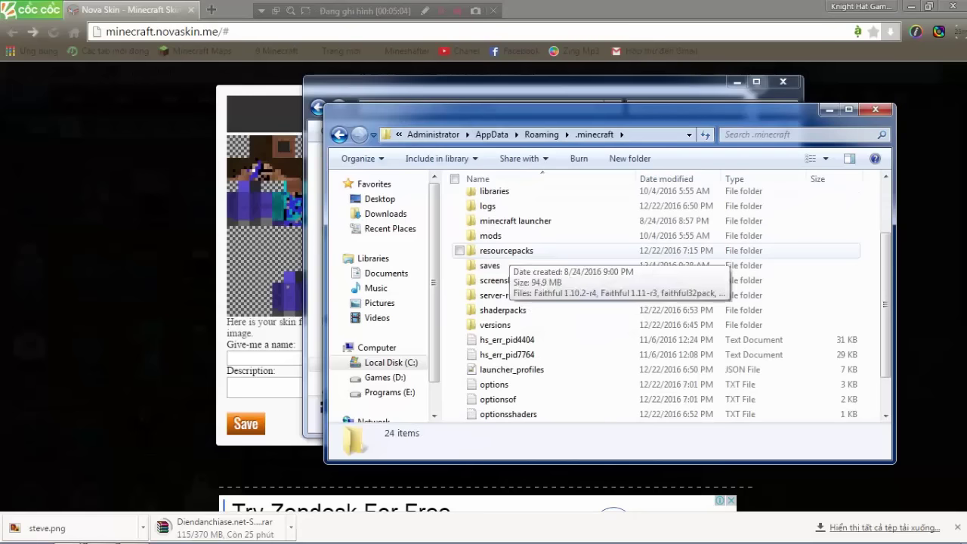
double_click(506, 250)
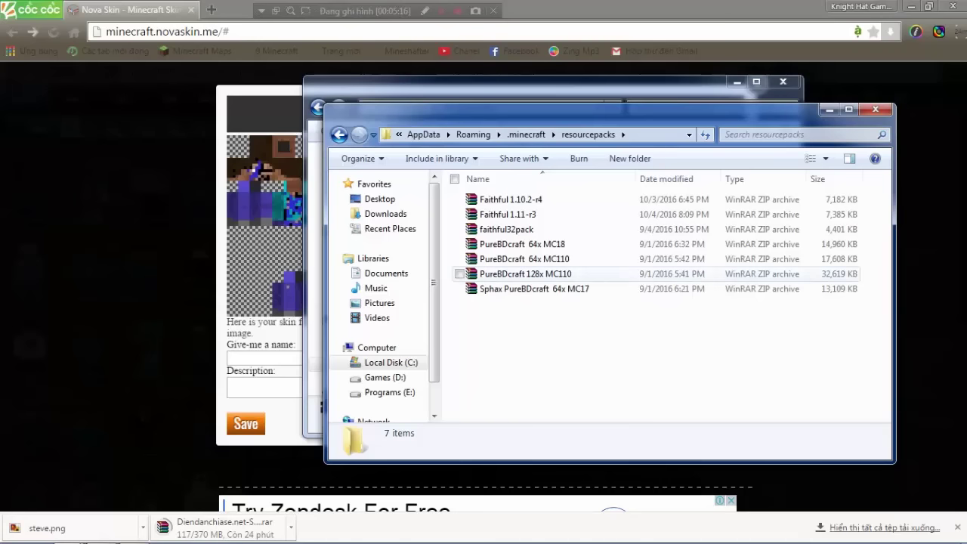
Open the Faithful 1.10.2-r4 archive in WinRAR, maximize its window, and enter the assets folder
left_click(544, 274)
left_click(546, 317)
left_click(544, 260)
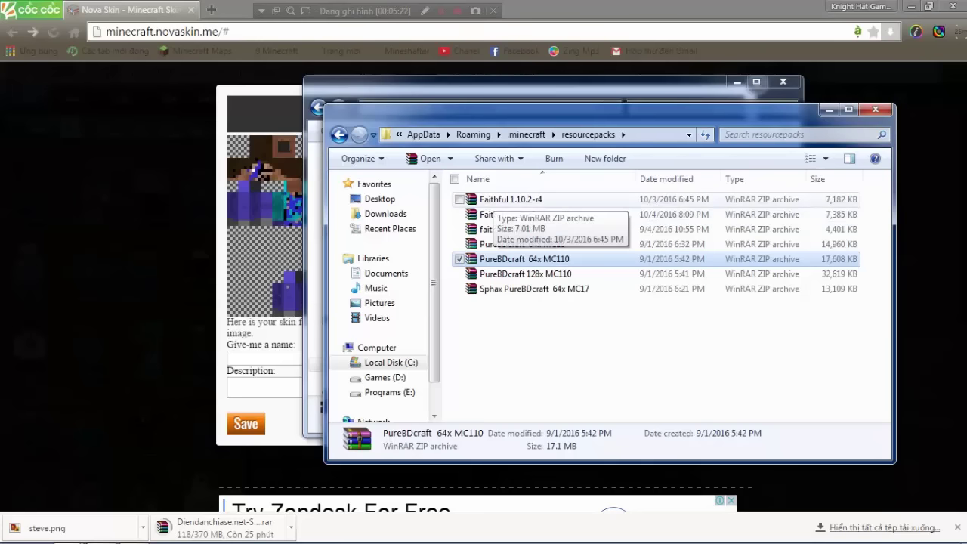
double_click(499, 199)
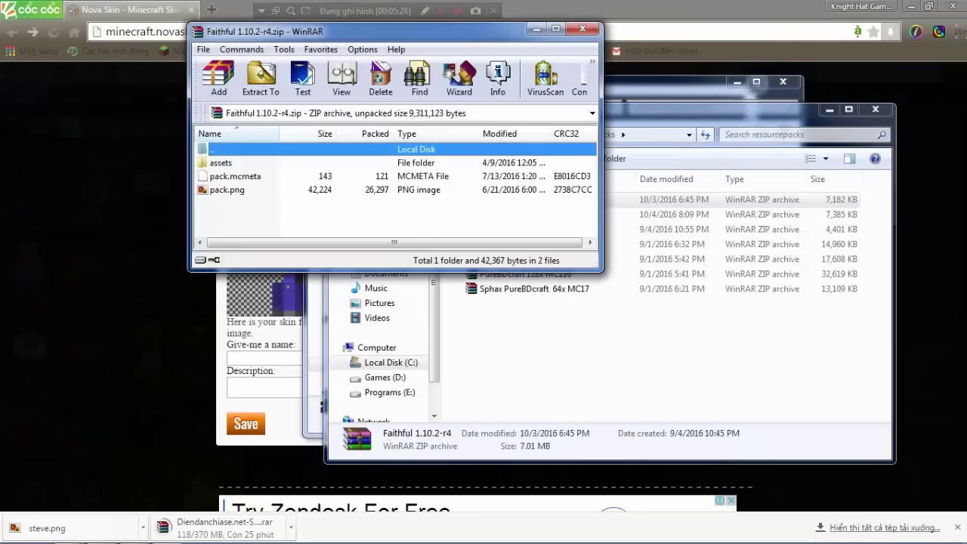
left_click(221, 163)
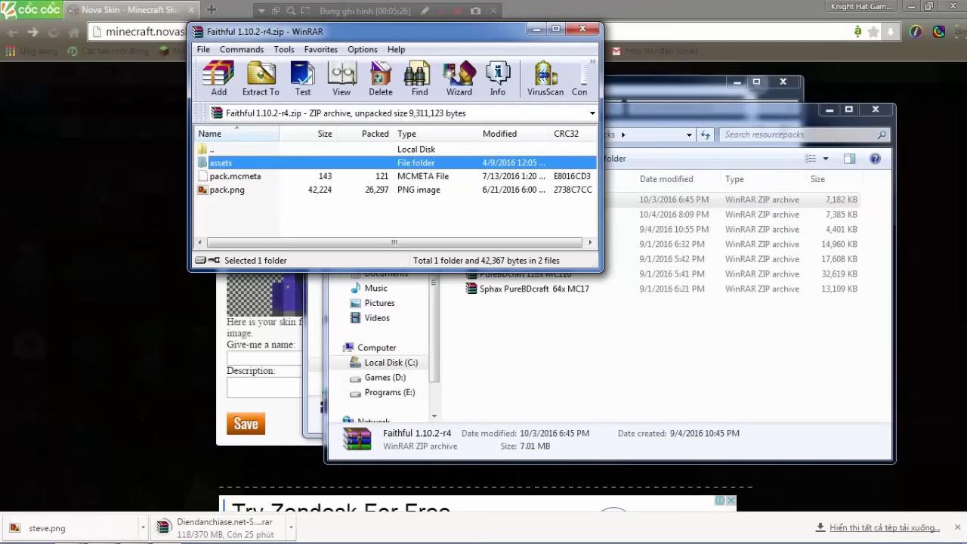
left_click(555, 28)
key("Return")
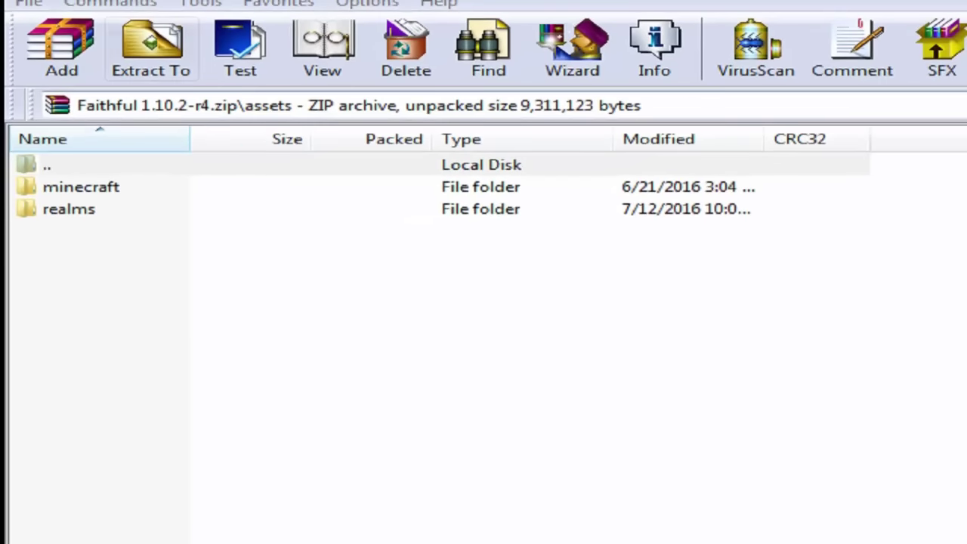
Return to the root of the Faithful archive and look at its pack.mcmeta and pack.png files
double_click(47, 165)
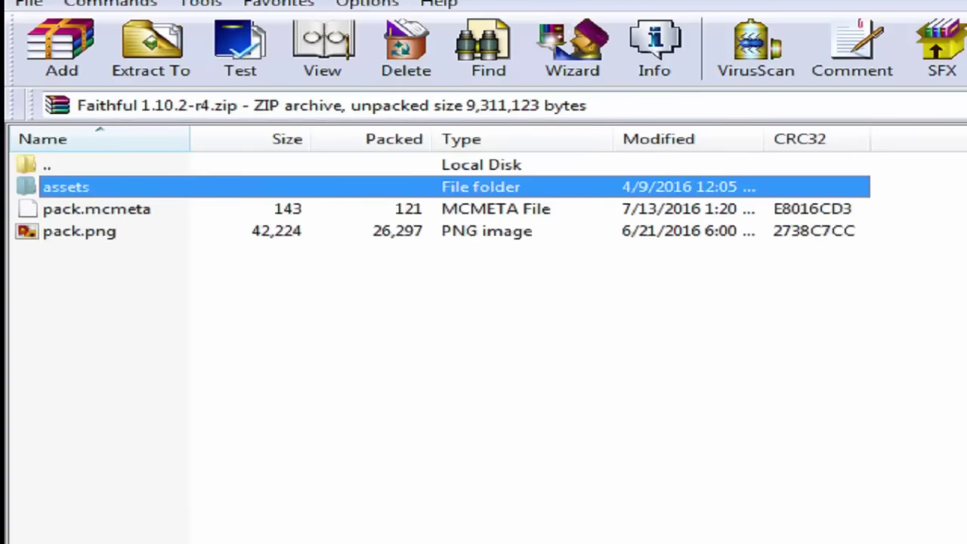
left_click(438, 362)
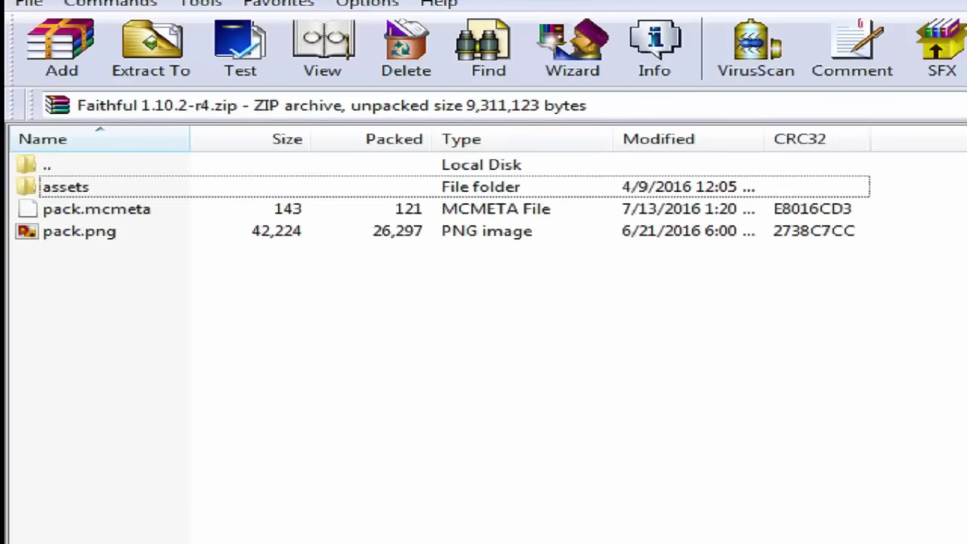
left_click(96, 209)
left_click(79, 231)
left_click(438, 363)
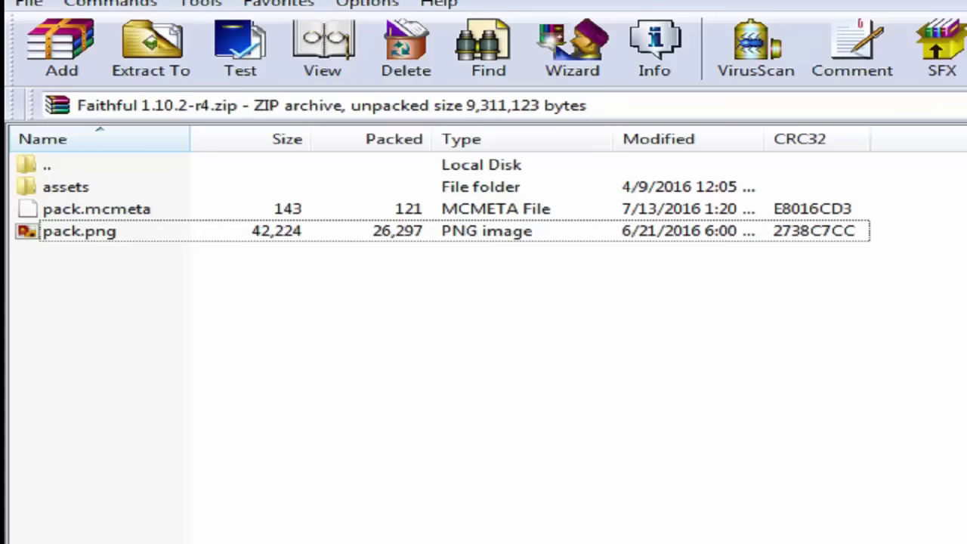
Navigate inside the archive to the assets\minecraft\textures\entity folder
double_click(66, 186)
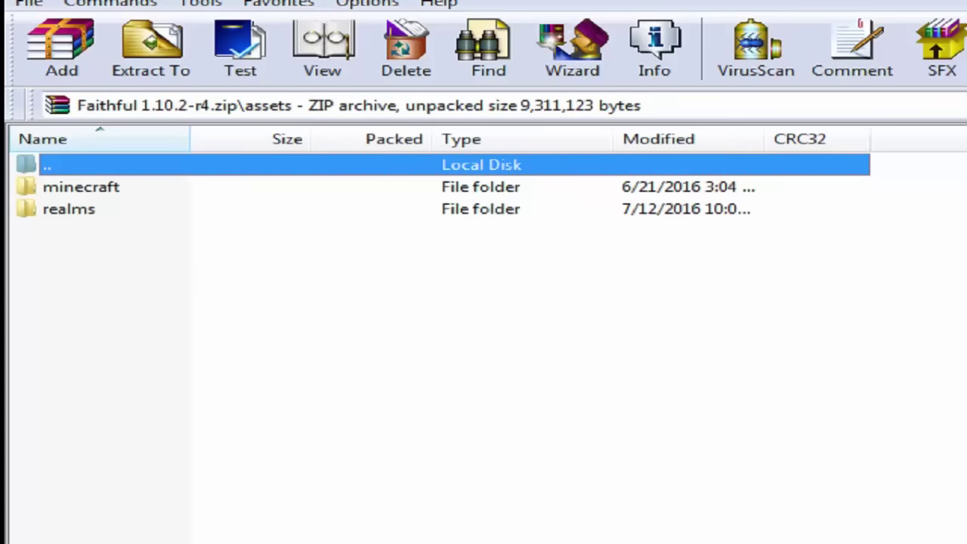
double_click(80, 187)
left_click(438, 362)
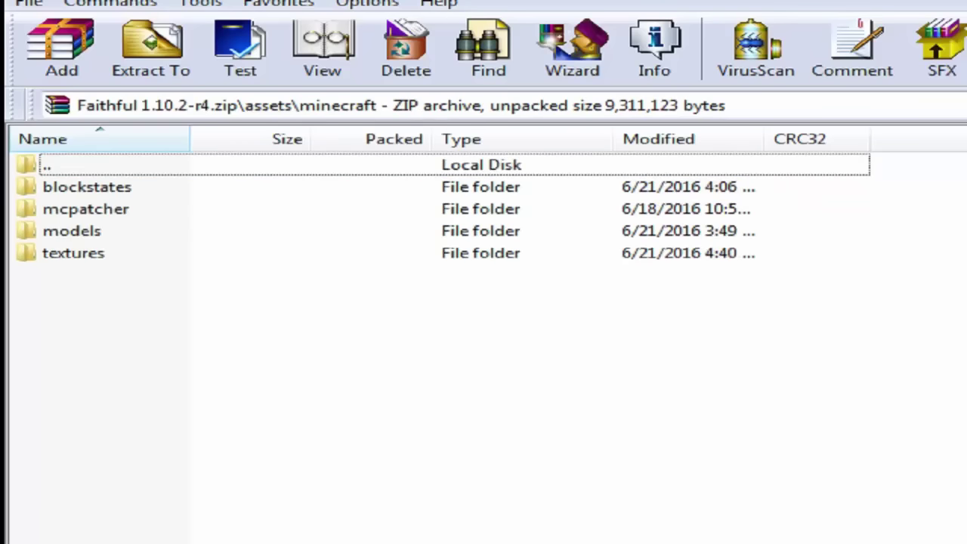
left_click(73, 253)
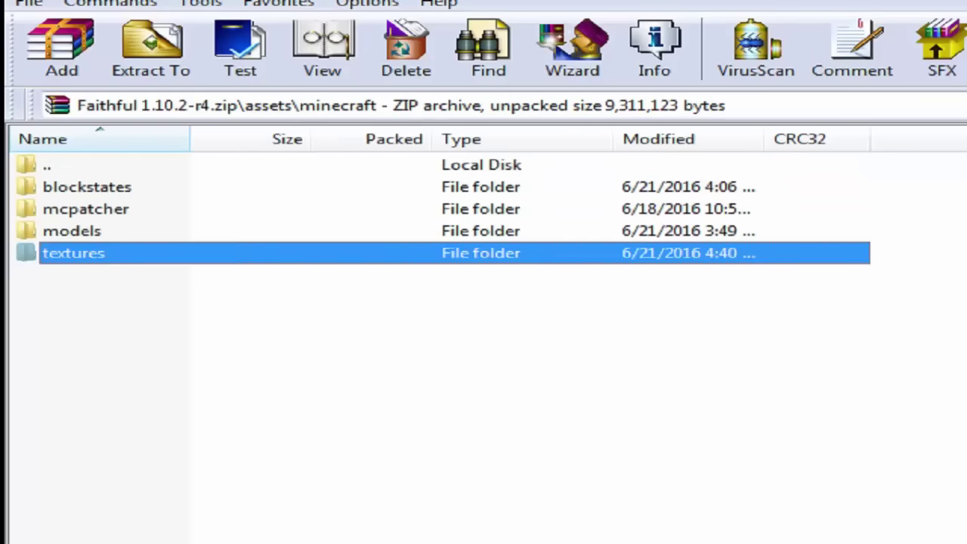
key("Return")
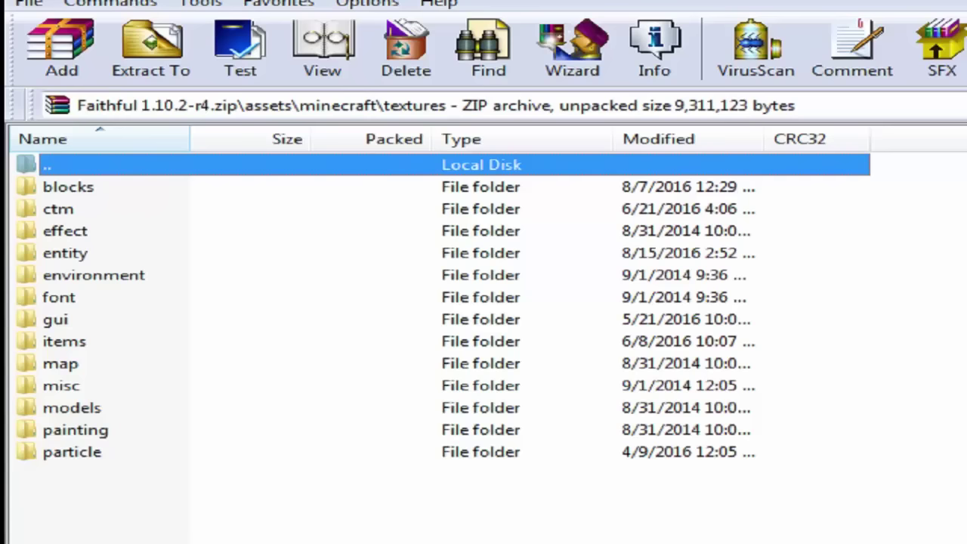
double_click(65, 253)
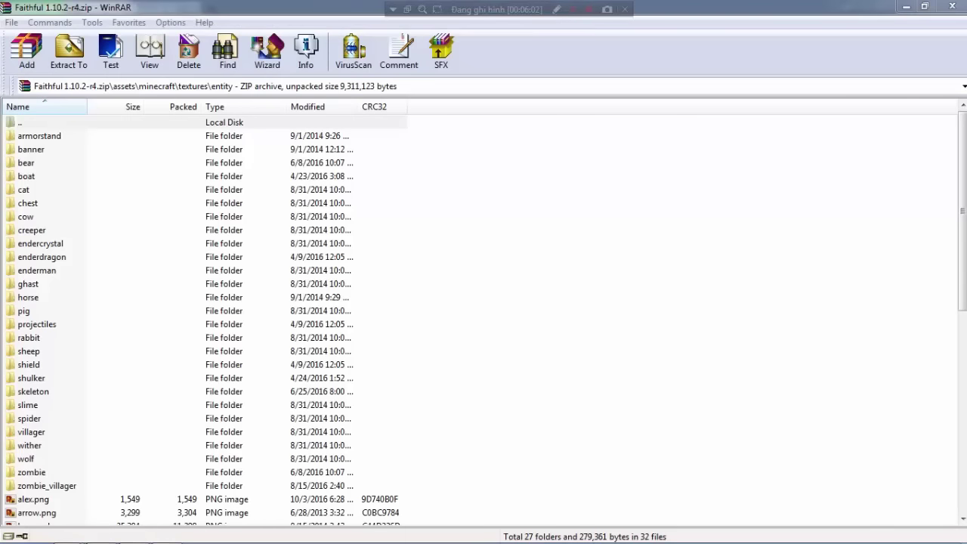
Try to delete alex.png from the archive's entity folder while Minecraft is still running
left_click(204, 365)
scroll(204, 365, "down", 4)
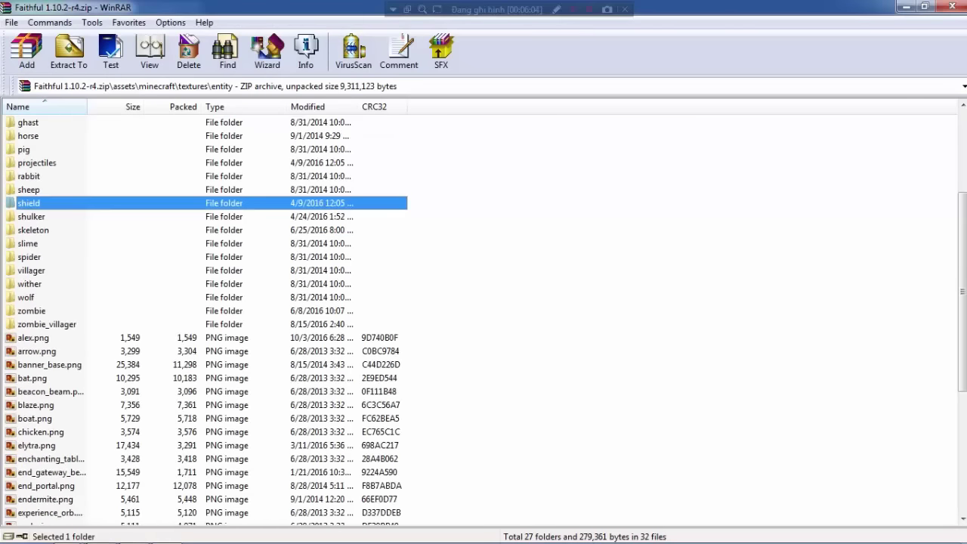
left_click(33, 338)
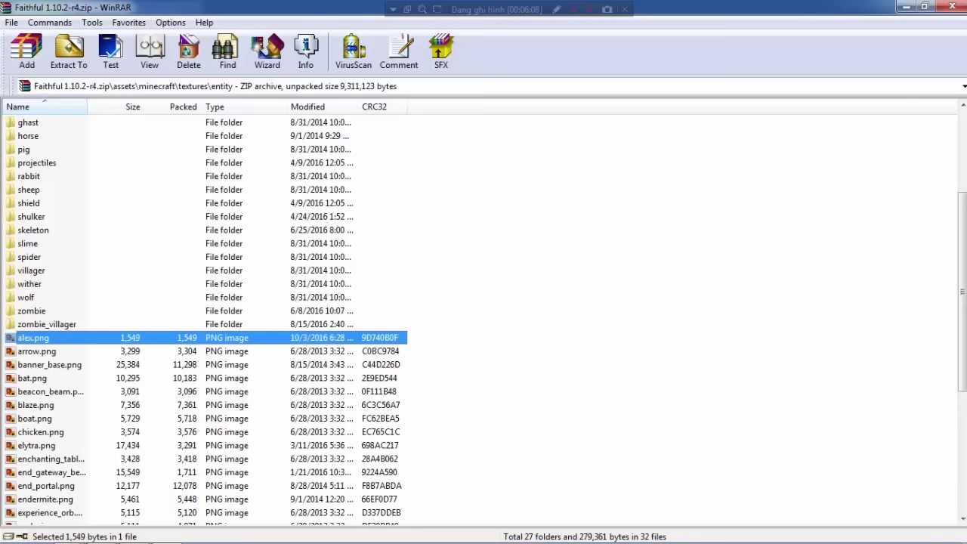
key("Delete")
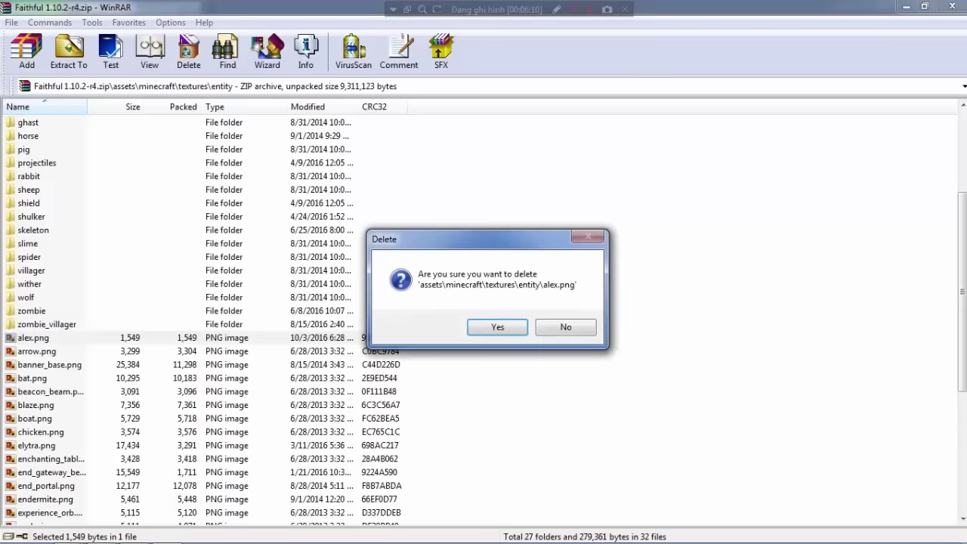
key("Return")
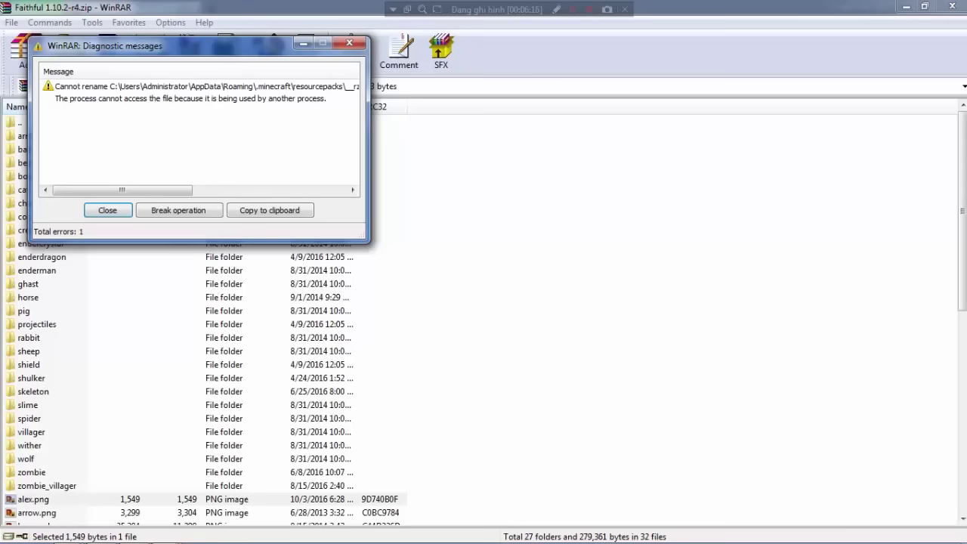
left_click(108, 210)
Close the running Minecraft 1.10.2 game and delete alex.png from the archive's entity folder
left_click(135, 533)
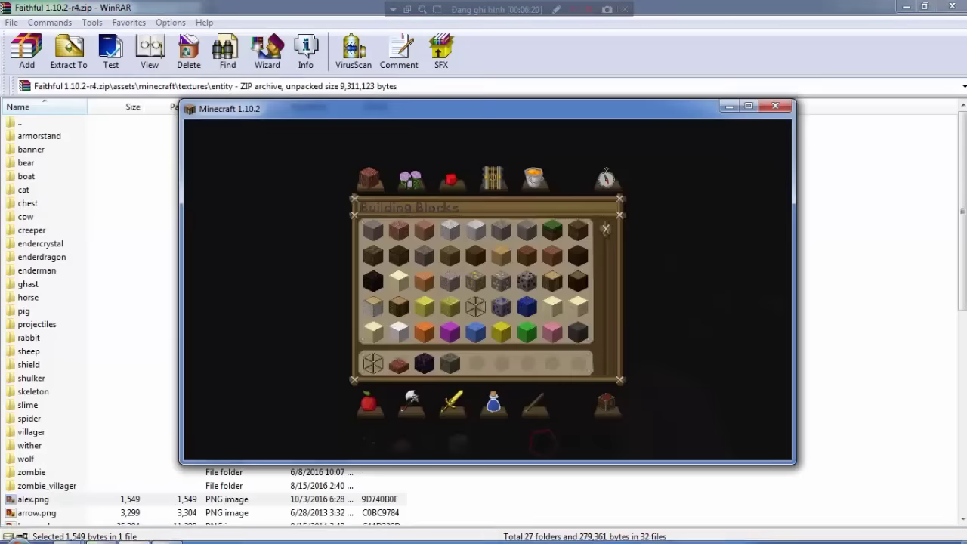
left_click(778, 103)
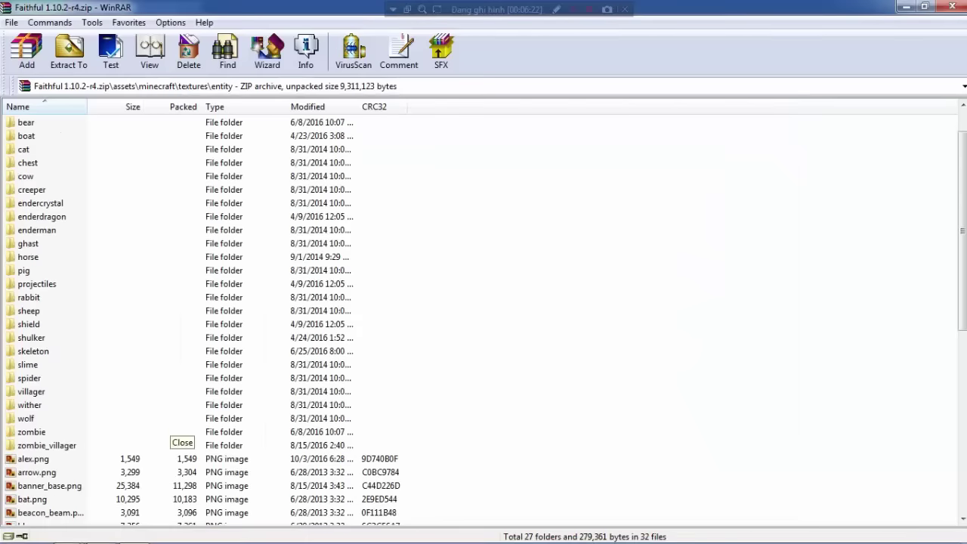
key("Delete")
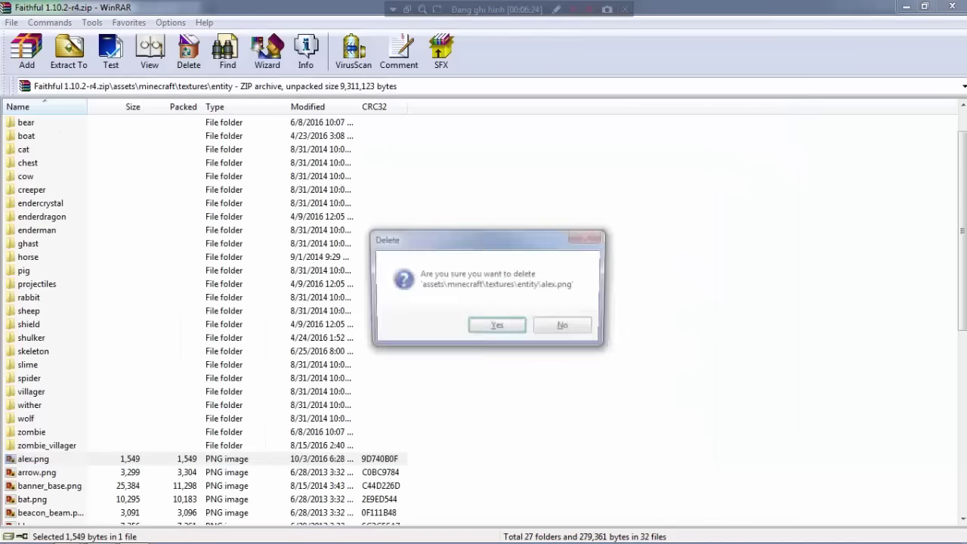
key("Return")
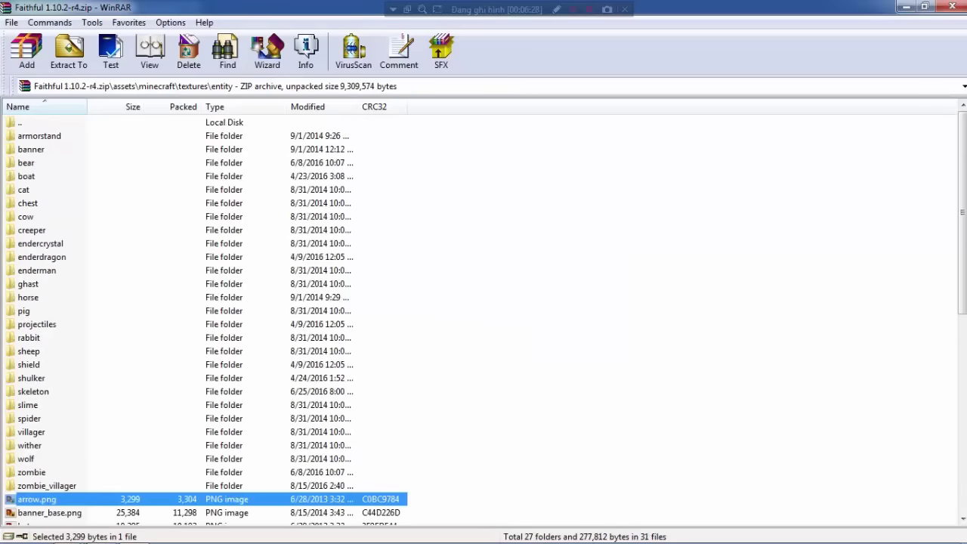
Delete the existing steve.png from the archive's entity folder
scroll(484, 317, "down", 9)
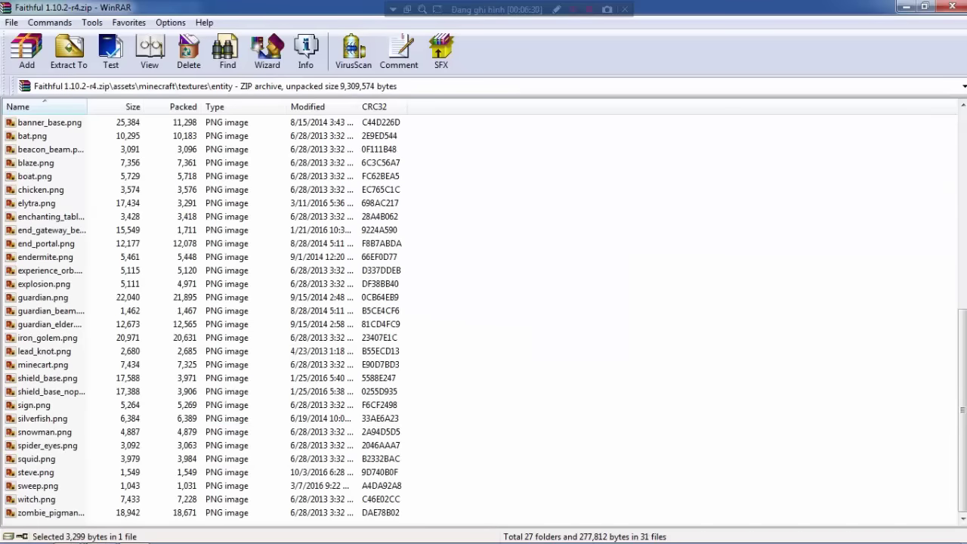
left_click(35, 472)
key("Delete")
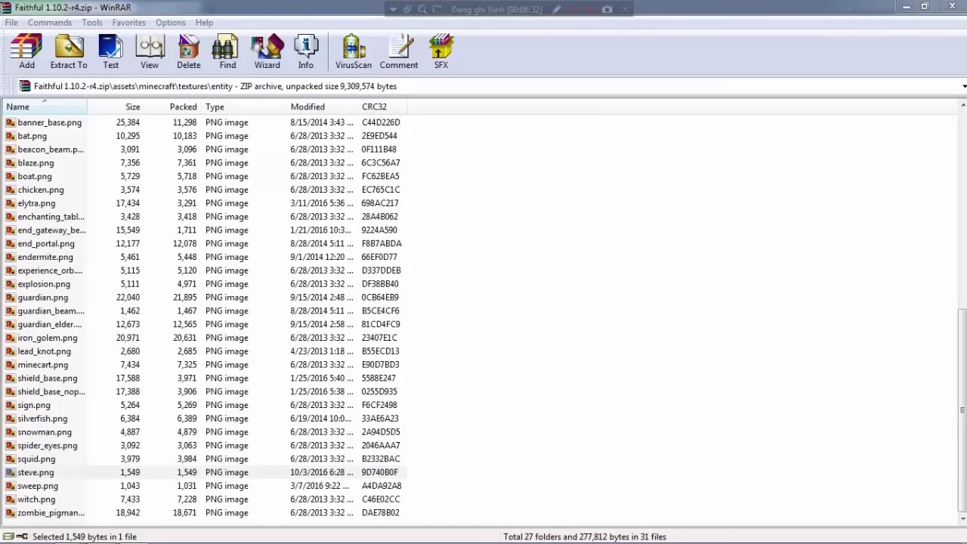
key("Return")
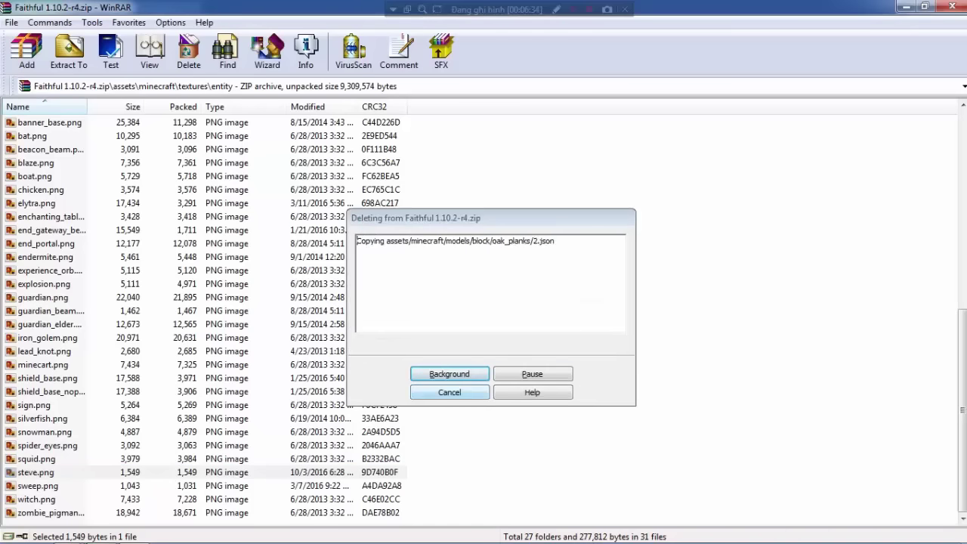
Add the custom steve image from the Programs (E:) drive to the archive's entity folder, accepting the default archiving options
scroll(205, 318, "down", 9)
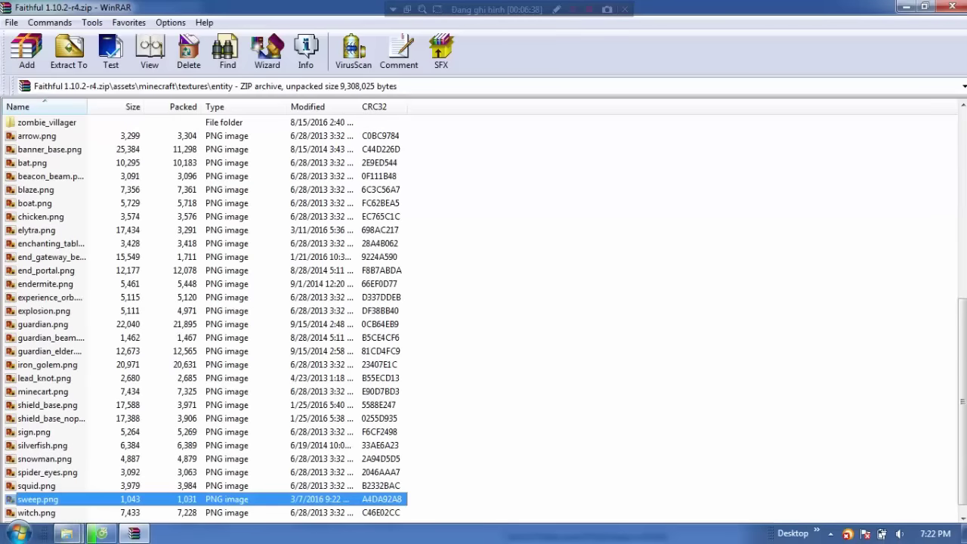
mouse_move(66, 534)
left_click(246, 461)
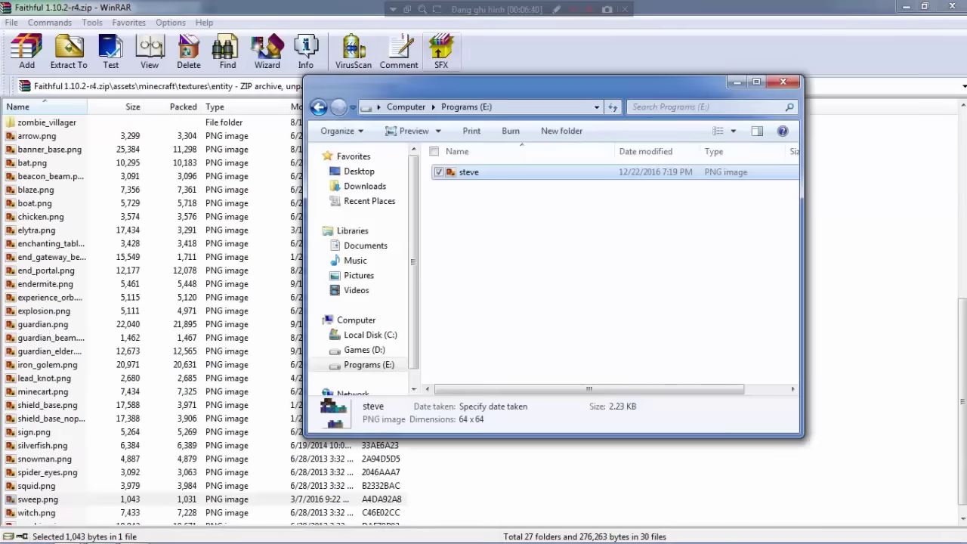
left_click_drag(529, 85, 776, 99)
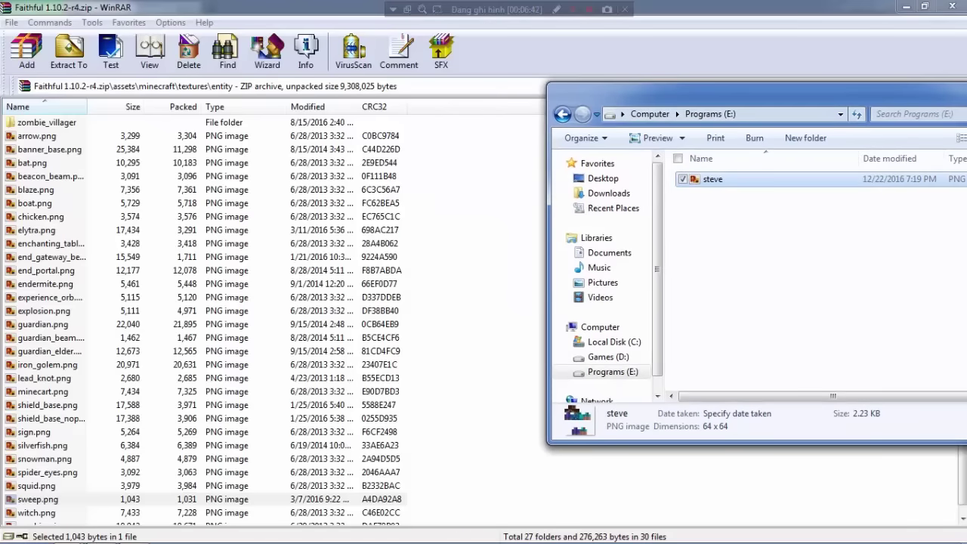
left_click_drag(712, 179, 468, 302)
left_click(498, 406)
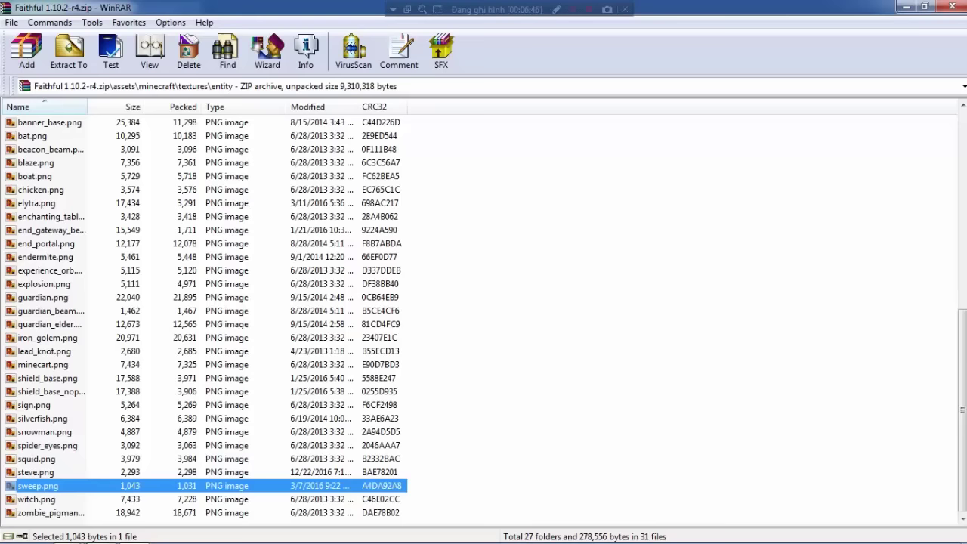
left_click(36, 472)
Switch back to the Programs (E:) window, reposition it over the archive, and select the steve image
key("alt+Tab")
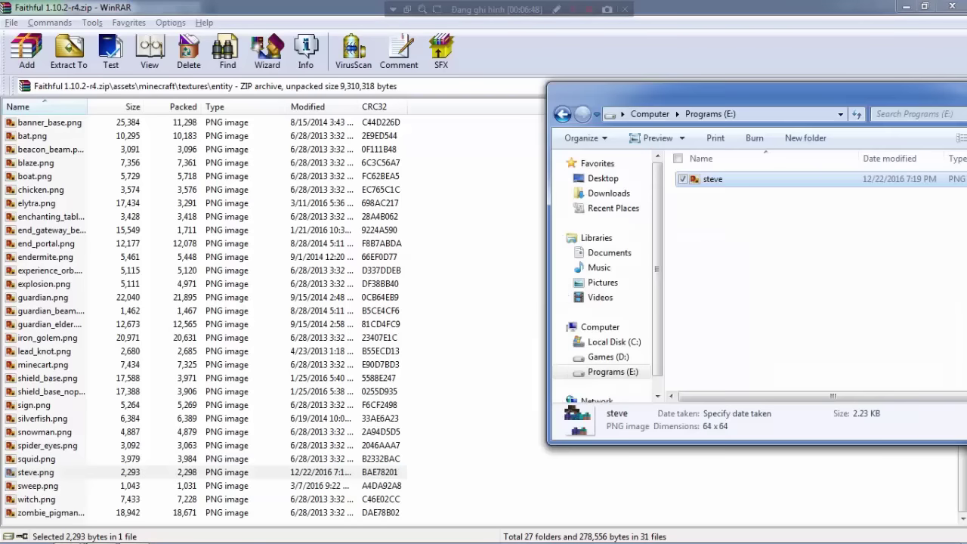
left_click(762, 279)
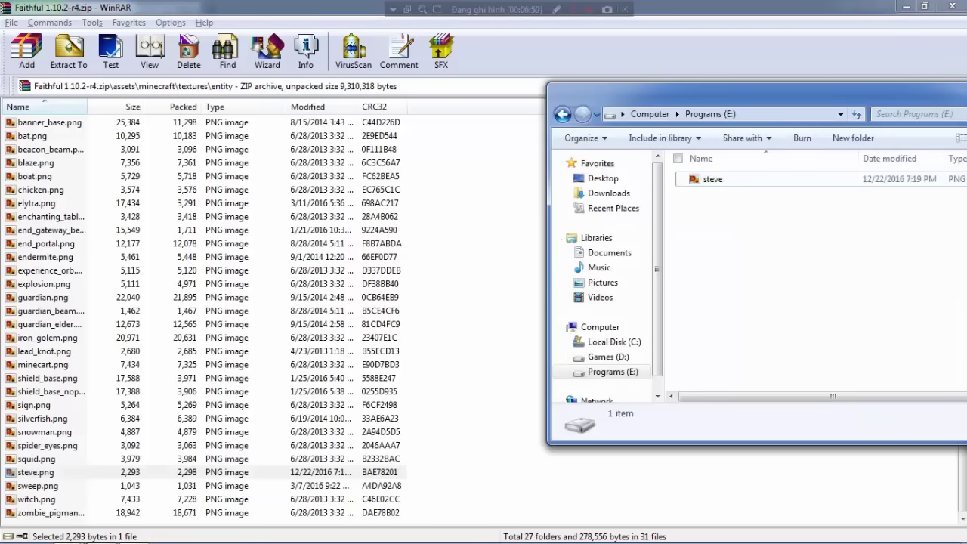
left_click_drag(755, 94, 628, 71)
left_click(586, 157)
right_click(568, 157)
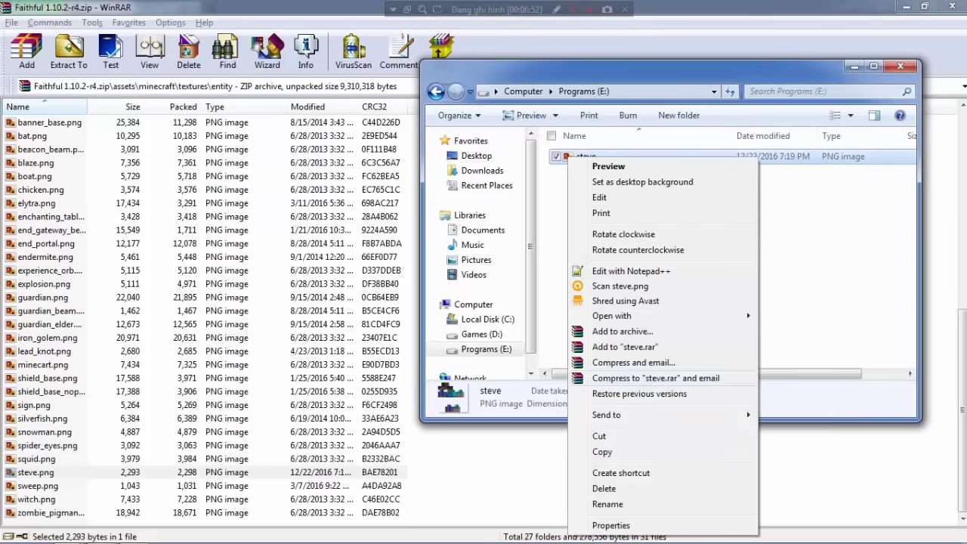
left_click(597, 489)
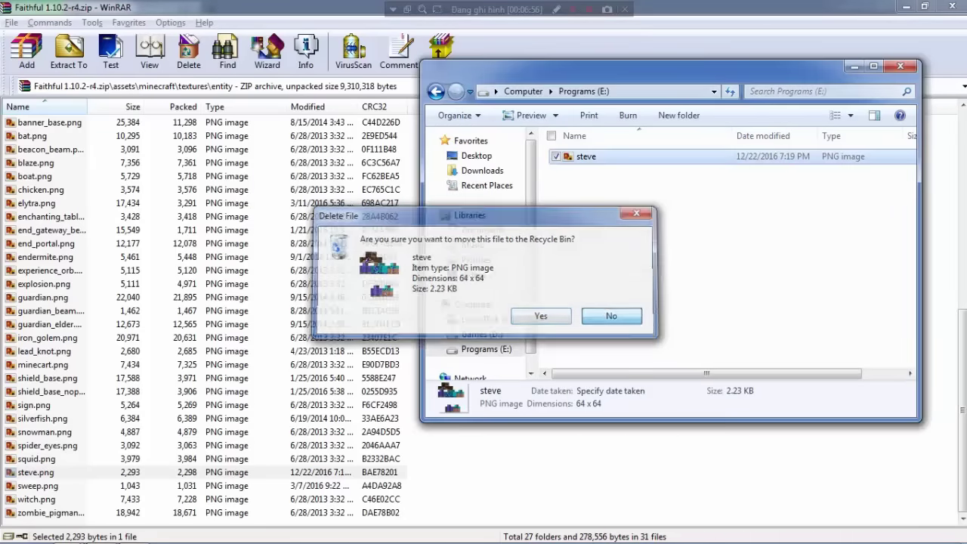
left_click(614, 316)
Rename the steve image on the Programs (E:) drive to alex
right_click(587, 157)
left_click(625, 503)
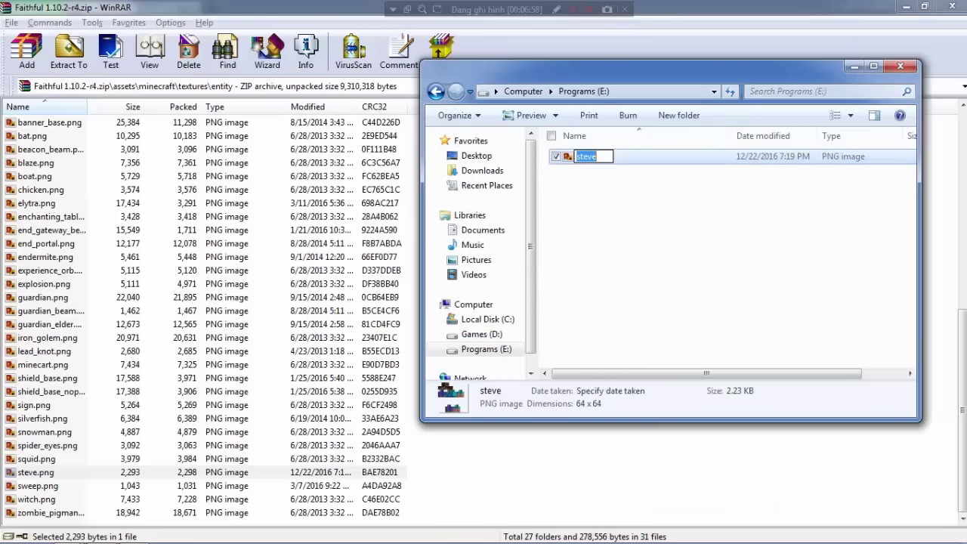
type("alex")
key("Return")
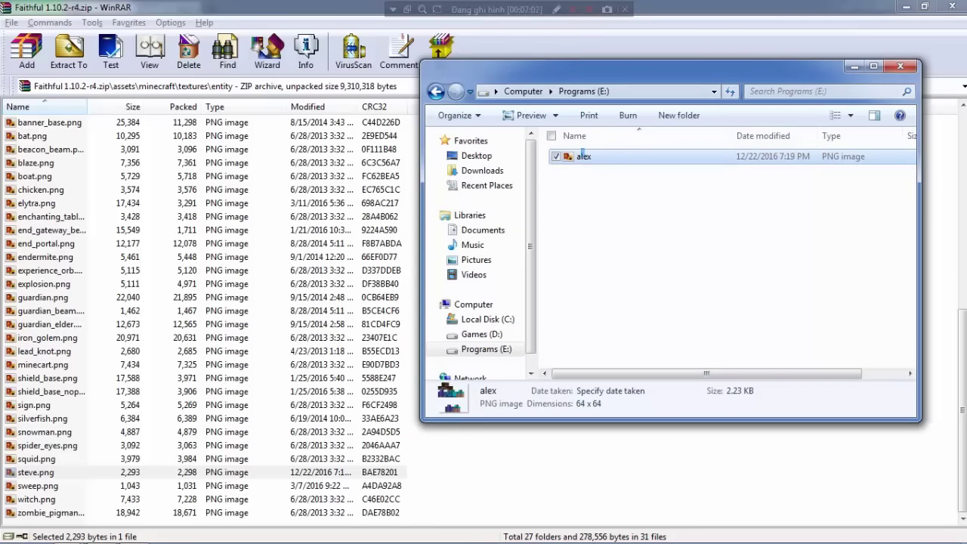
Add the alex image from Programs (E:) to the archive's entity folder with the default archiving options, and close the drive window
left_click_drag(583, 156, 325, 204)
key("alt+F4")
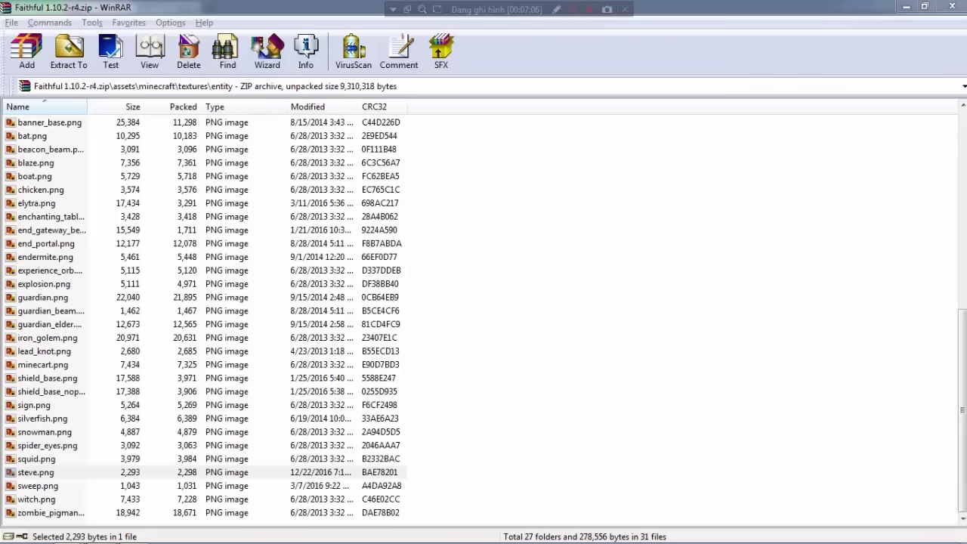
left_click(498, 406)
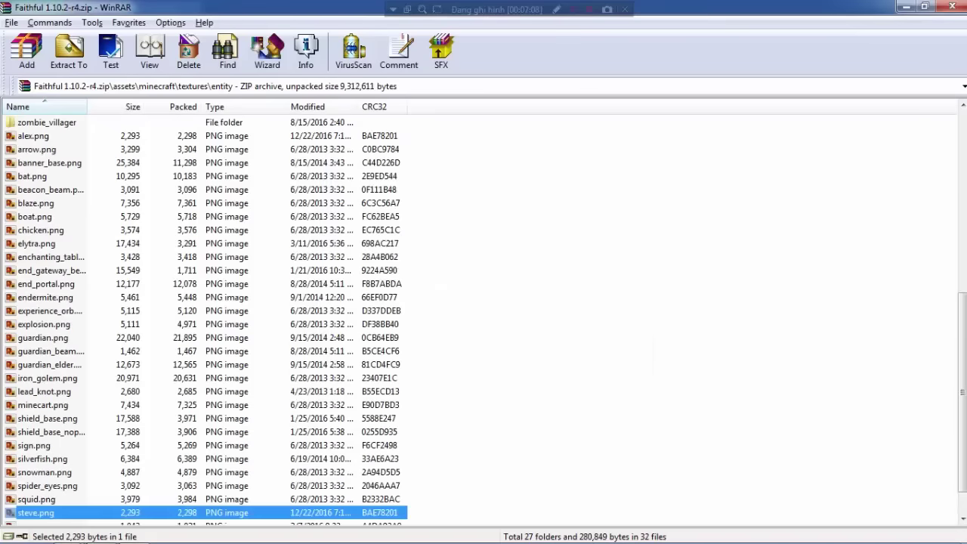
Check the alex.png and steve.png entries in the entity folder, and open steve.png to view the skin
scroll(203, 321, "up", 3)
scroll(204, 321, "down", 4)
left_click(47, 444)
scroll(204, 321, "up", 2)
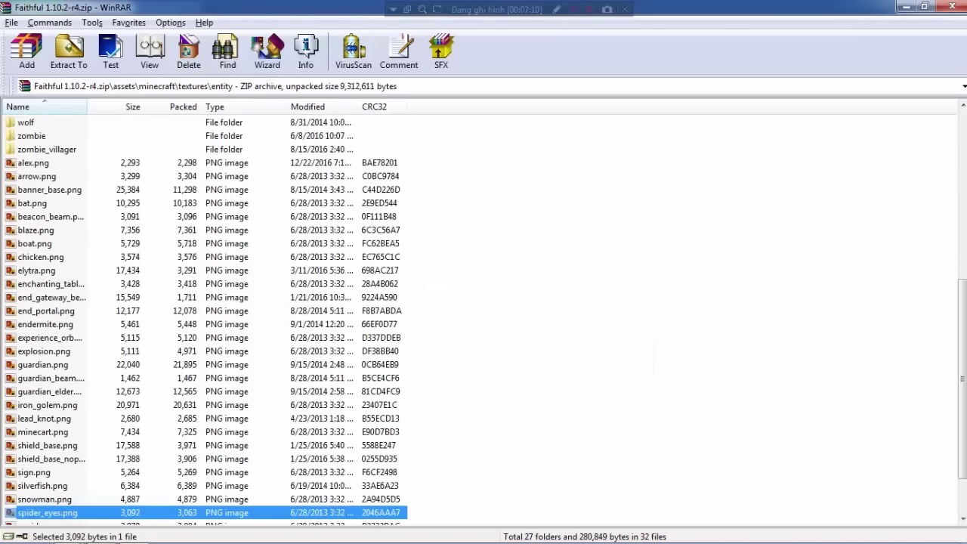
left_click(33, 163)
left_click(36, 176)
left_click(33, 203)
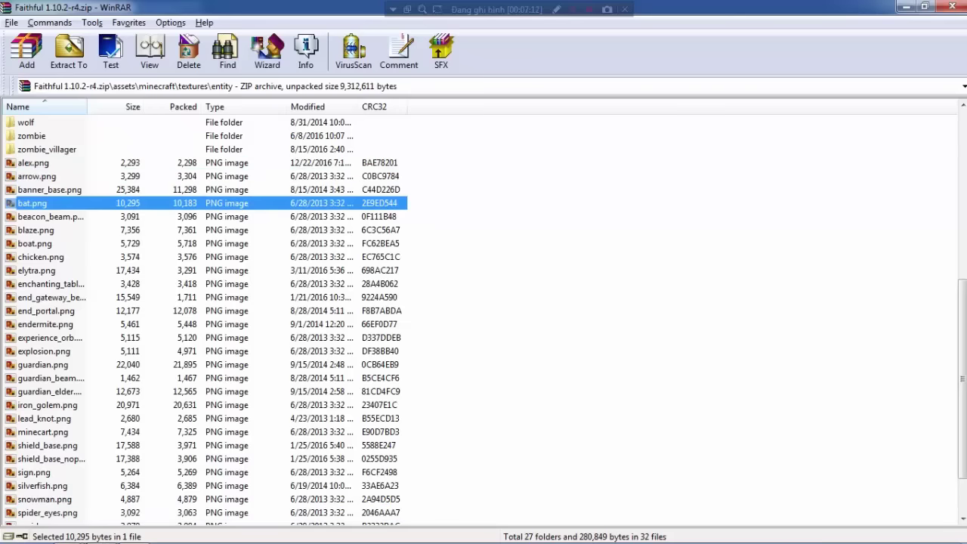
left_click(34, 163)
scroll(204, 321, "down", 2)
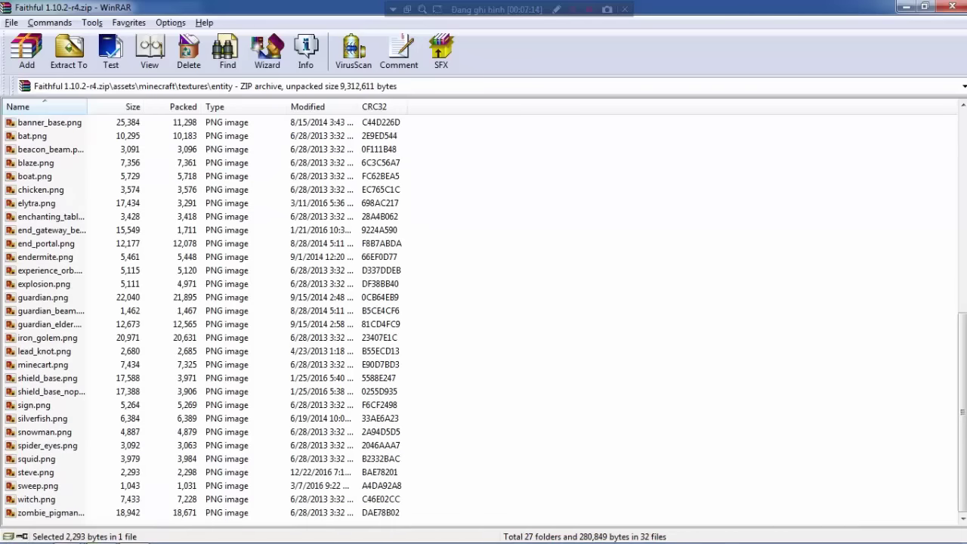
double_click(35, 472)
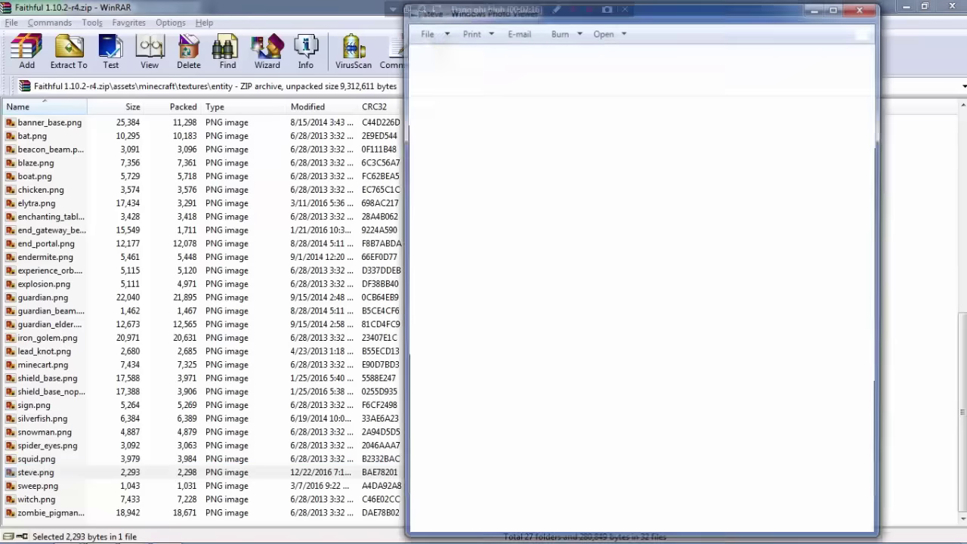
Inspect the steve.png skin up close, and close both the image viewer and the Faithful 1.10.2-r4 archive
scroll(642, 270, "up", 5)
scroll(642, 270, "down", 5)
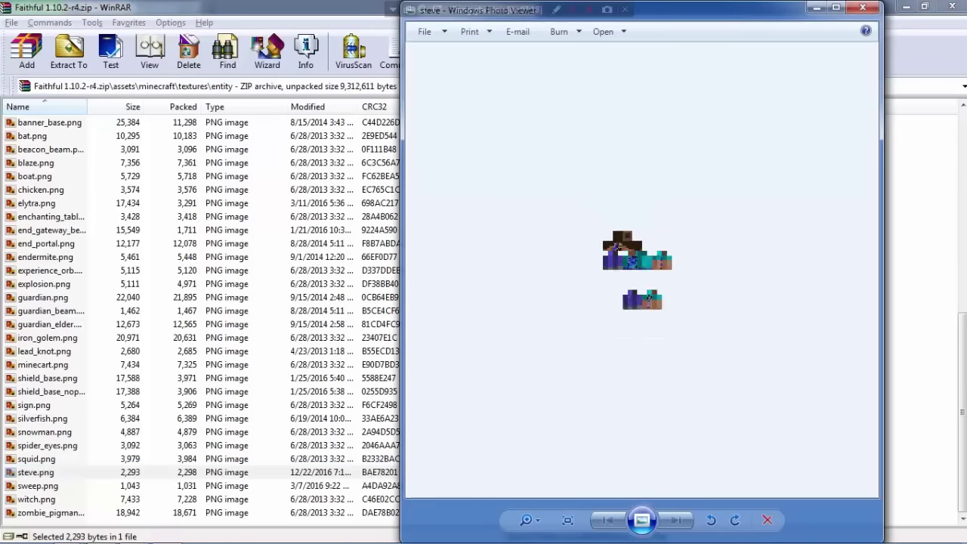
left_click(862, 7)
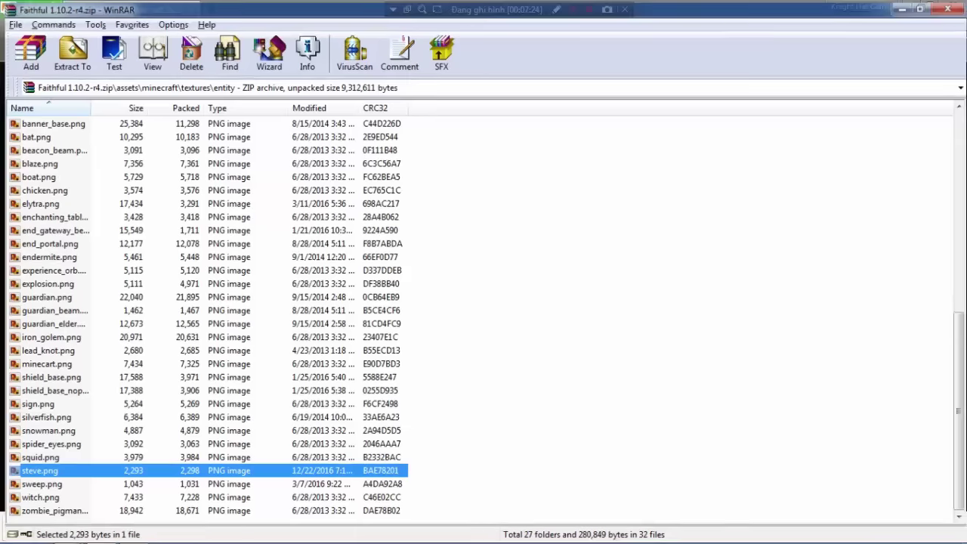
left_click(952, 7)
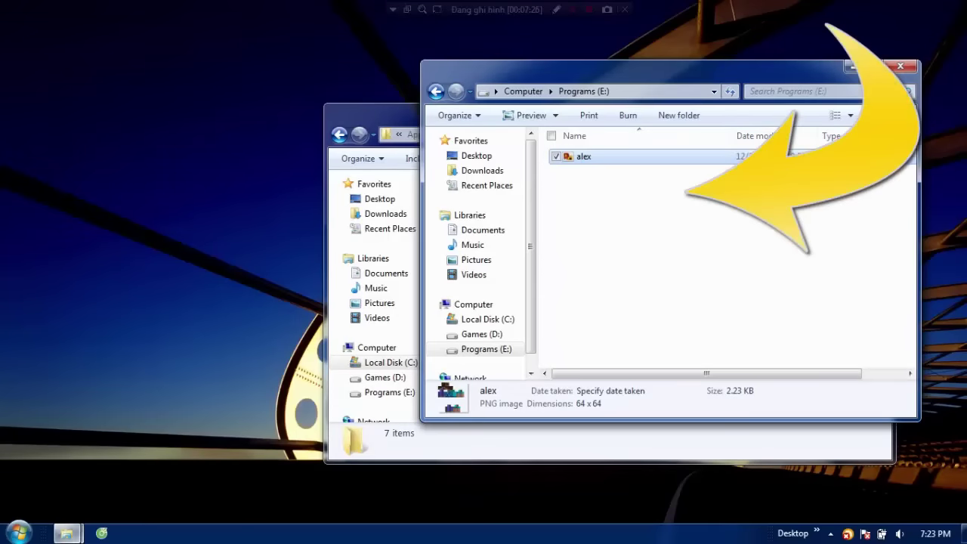
Launch the 1.8.1 Minecraft Launcher and close the Programs (E:) window
left_click(18, 533)
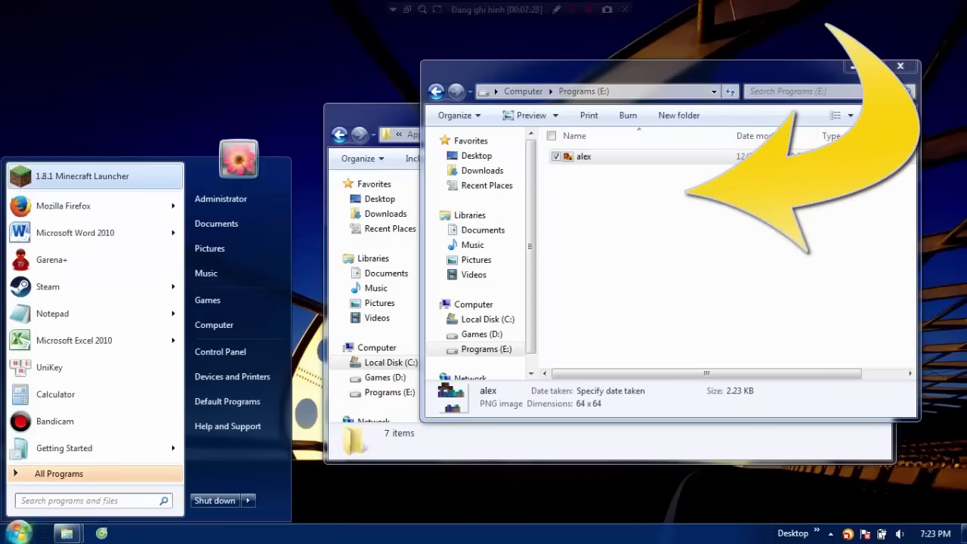
left_click(75, 176)
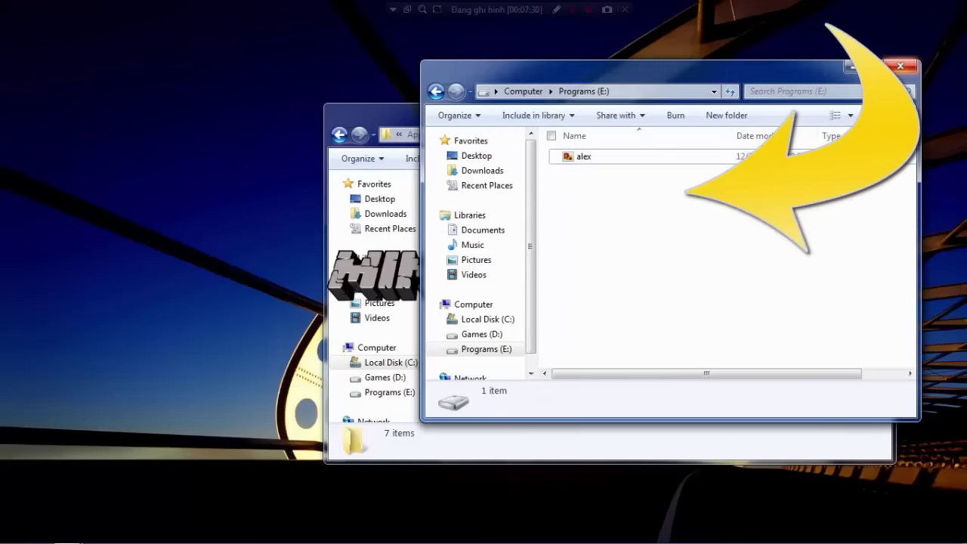
left_click(901, 67)
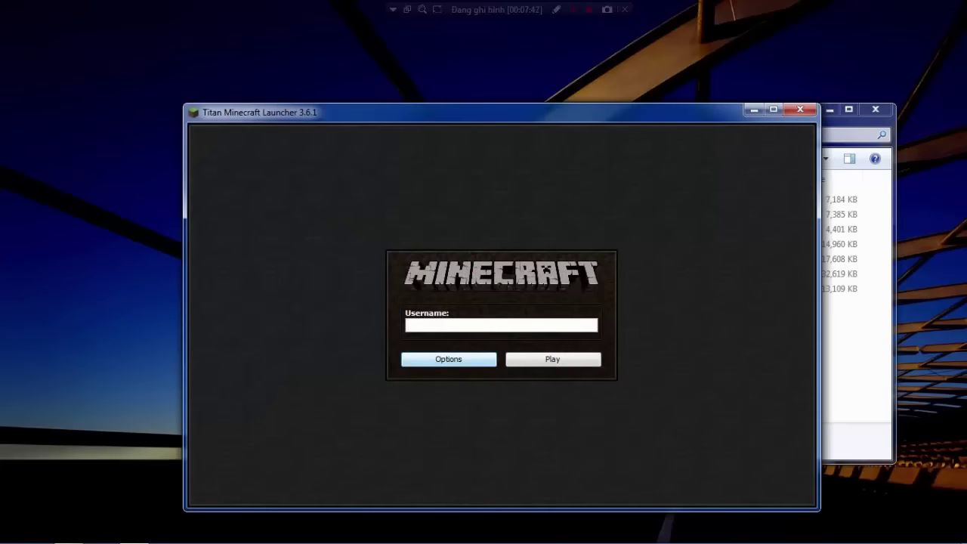
Log in to the launcher with the player's username and start the game with the 1.10.2 Optifine profile
type("KHGaming")
key("Return")
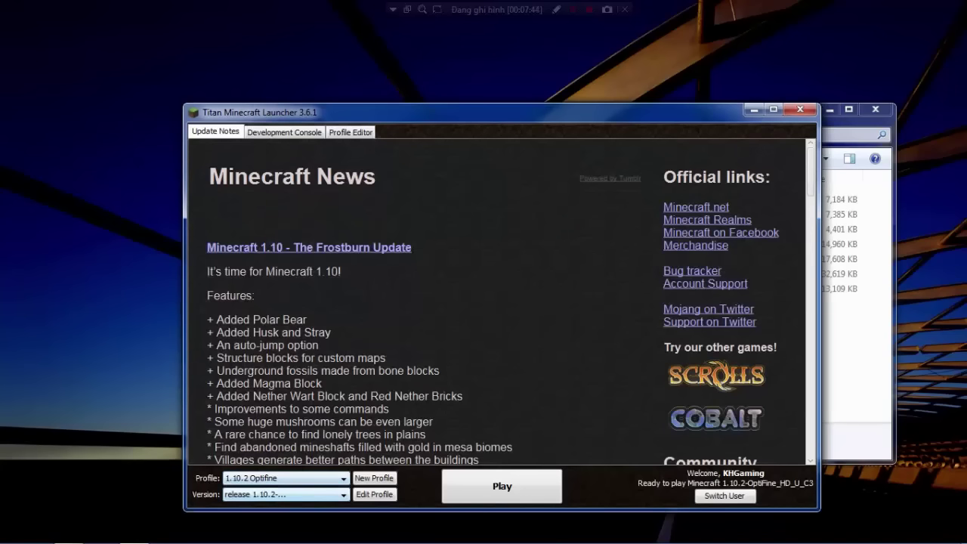
left_click(342, 495)
left_click(343, 494)
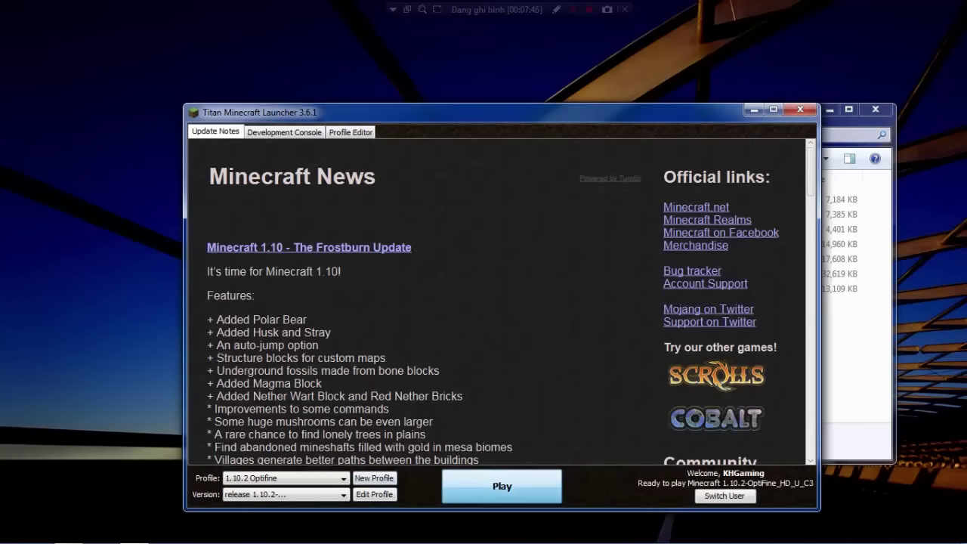
left_click(502, 485)
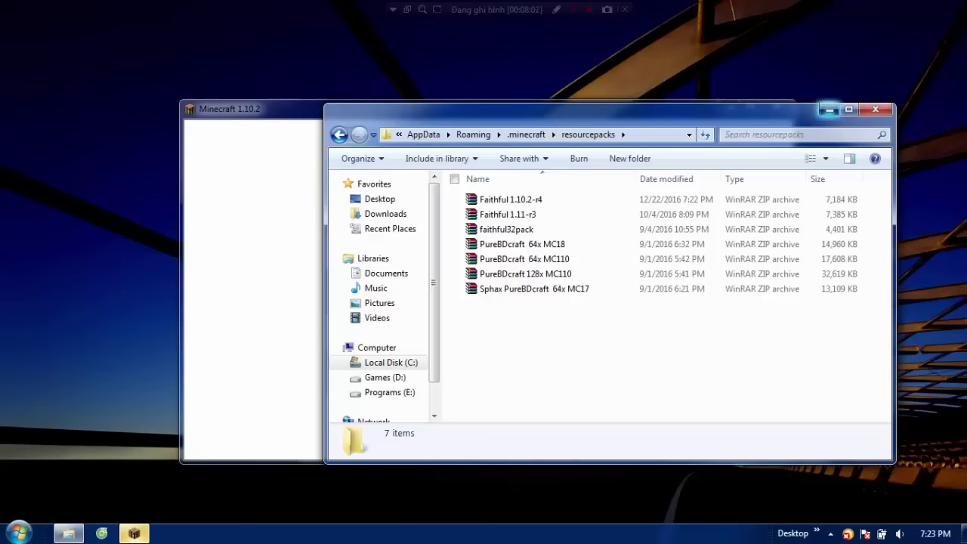
Minimize the resourcepacks folder window and reposition the Minecraft 1.10.2 window on the desktop
left_click(830, 110)
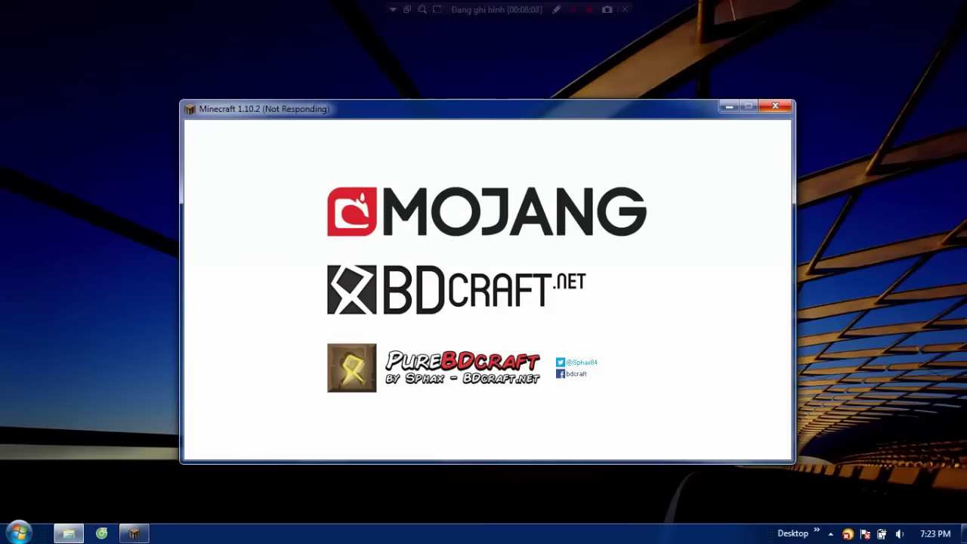
left_click_drag(483, 109, 537, 83)
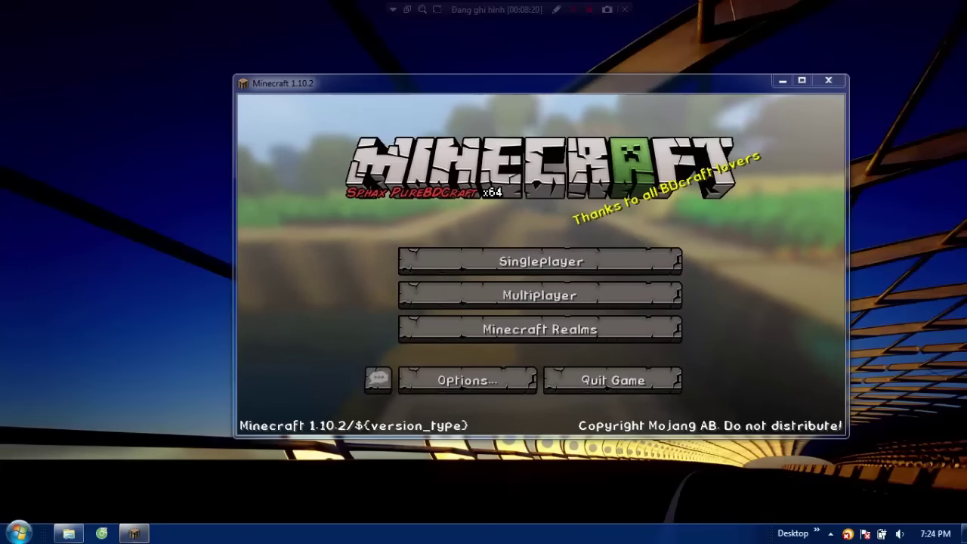
left_click_drag(469, 83, 400, 93)
In the game's resource pack options, select Faithful 1.10.2-r4.zip and deselect PureBDcraft 64x MC110.zip
left_click(398, 390)
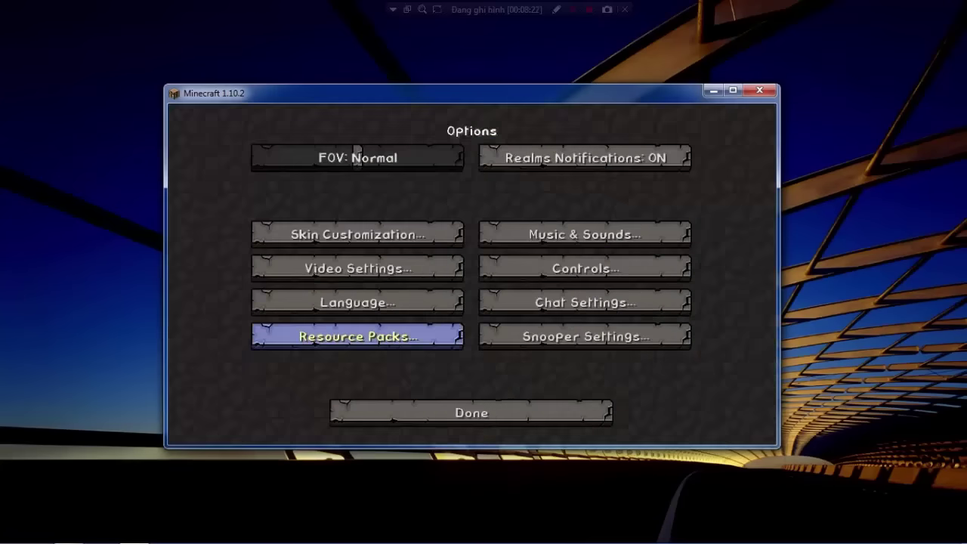
left_click(357, 336)
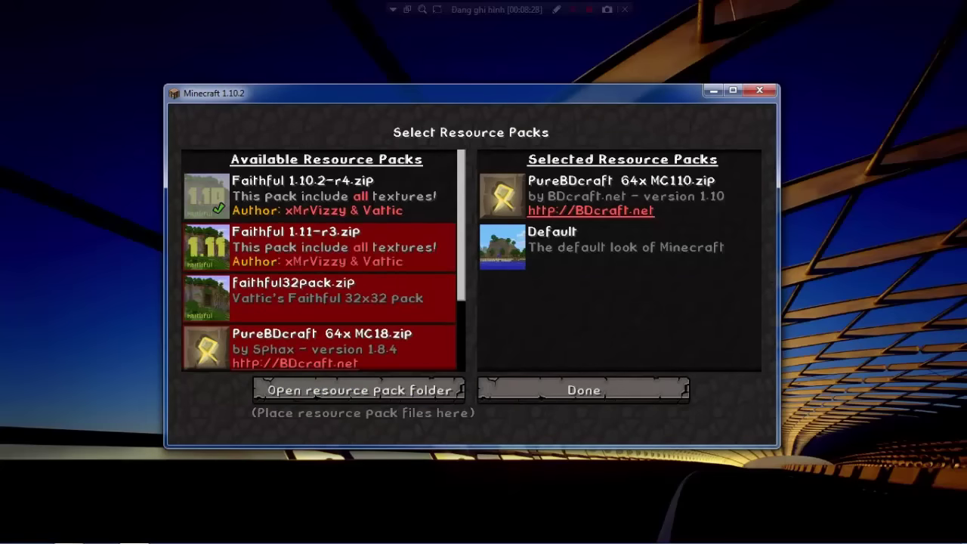
left_click(206, 195)
left_click(492, 248)
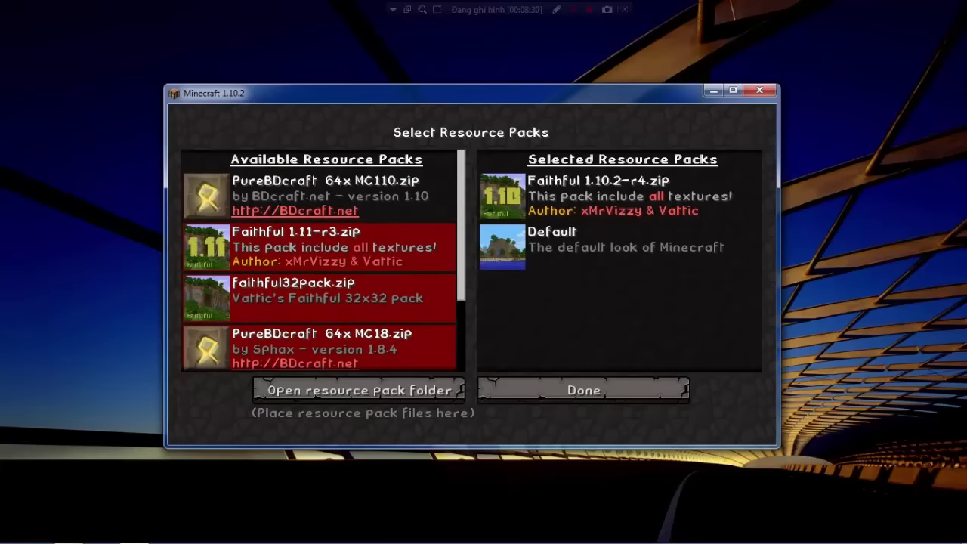